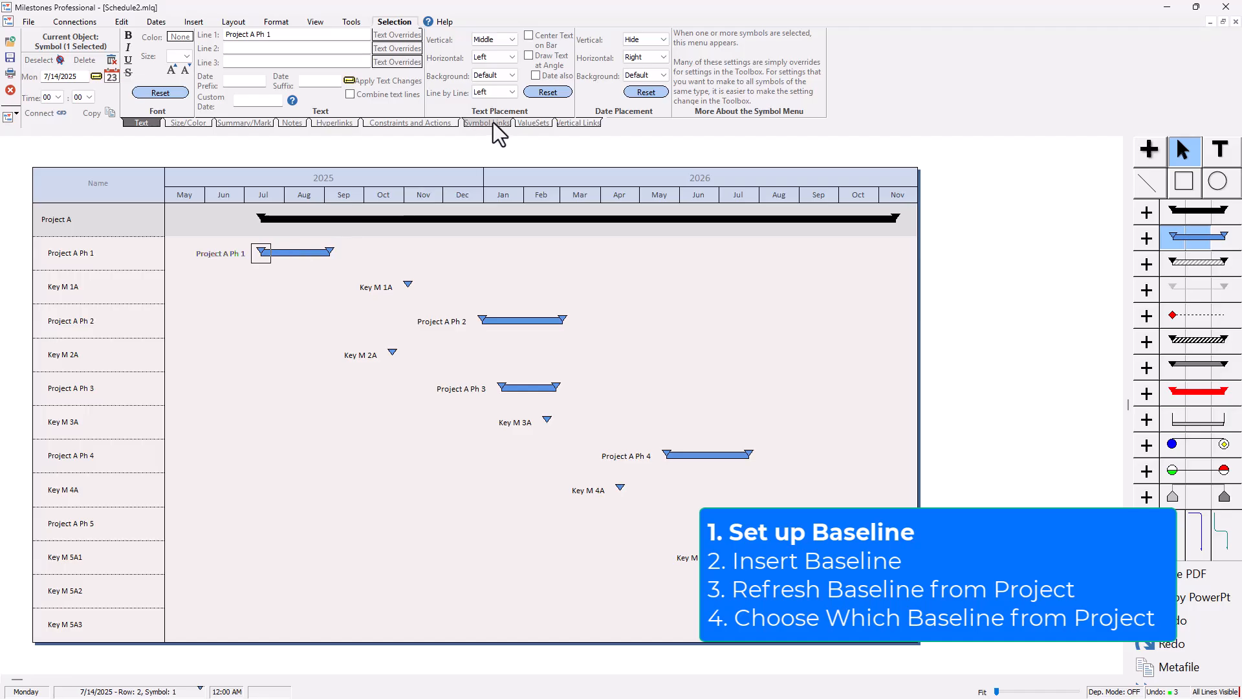
# Examine the automation tag on the start symbol of Project A Ph 1
pyautogui.click(492, 123)
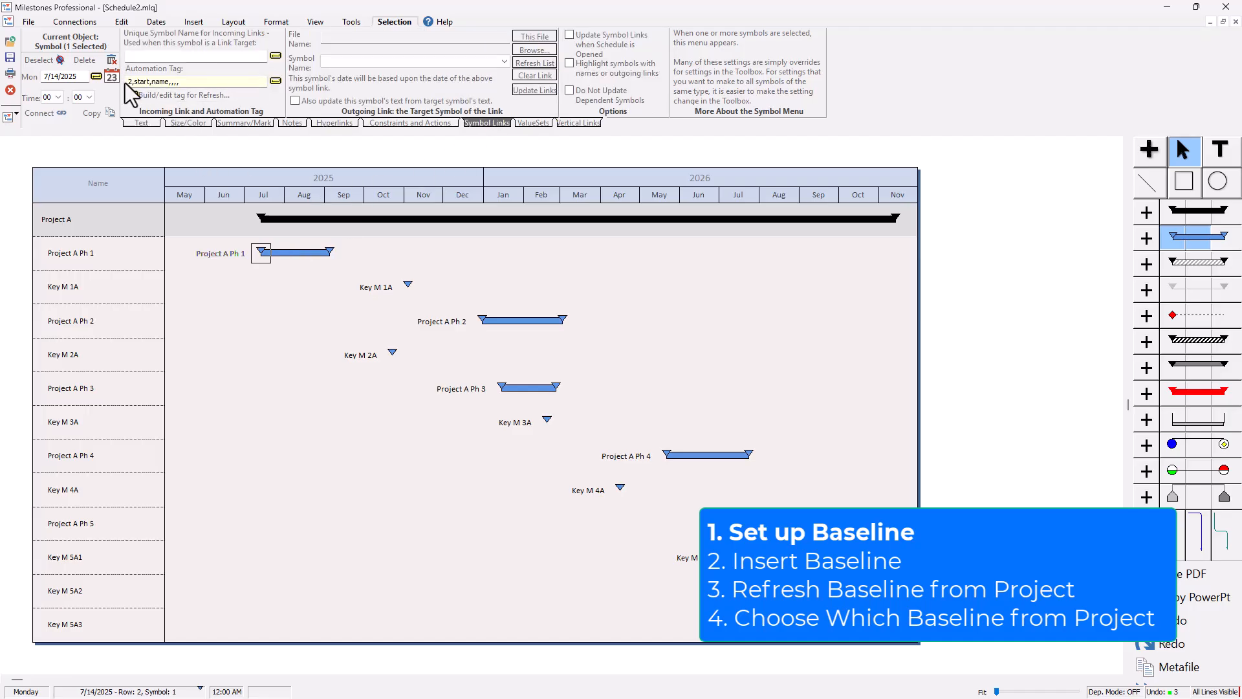
pyautogui.moveTo(127, 83); pyautogui.dragTo(187, 82)
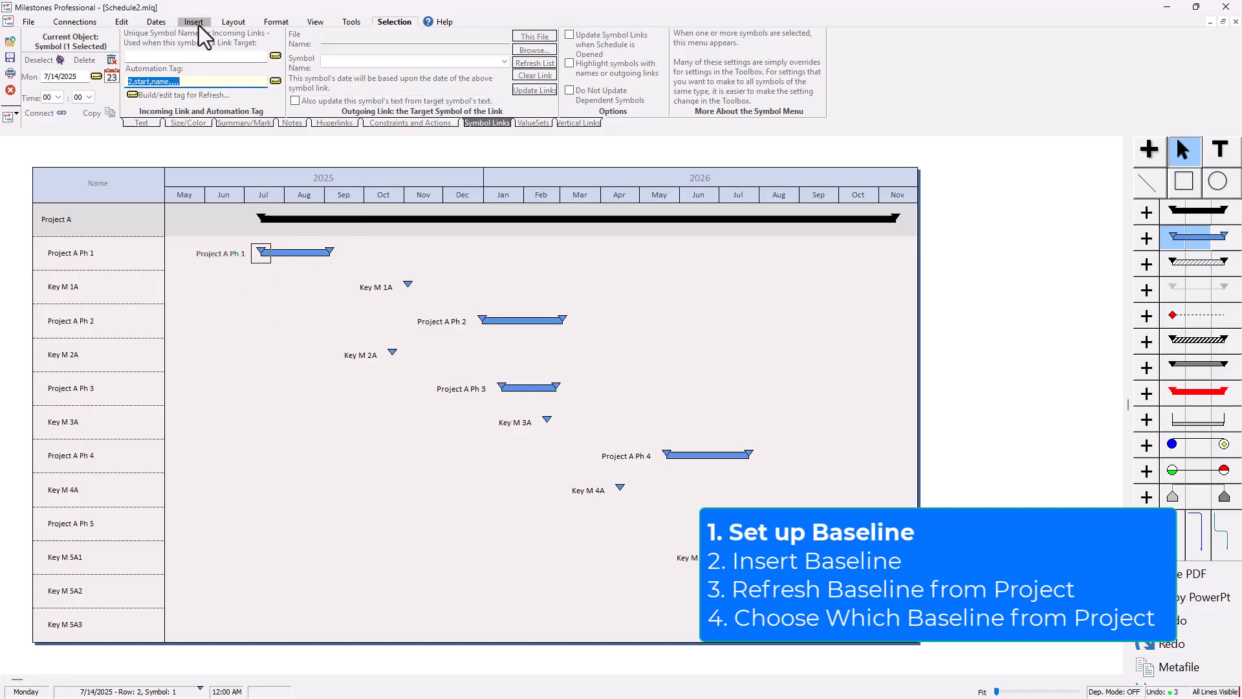
# Set up task and summary baselines with symbols 5 and 6 and bar 3, leaving all lock, hide and highlight options off
pyautogui.click(229, 23)
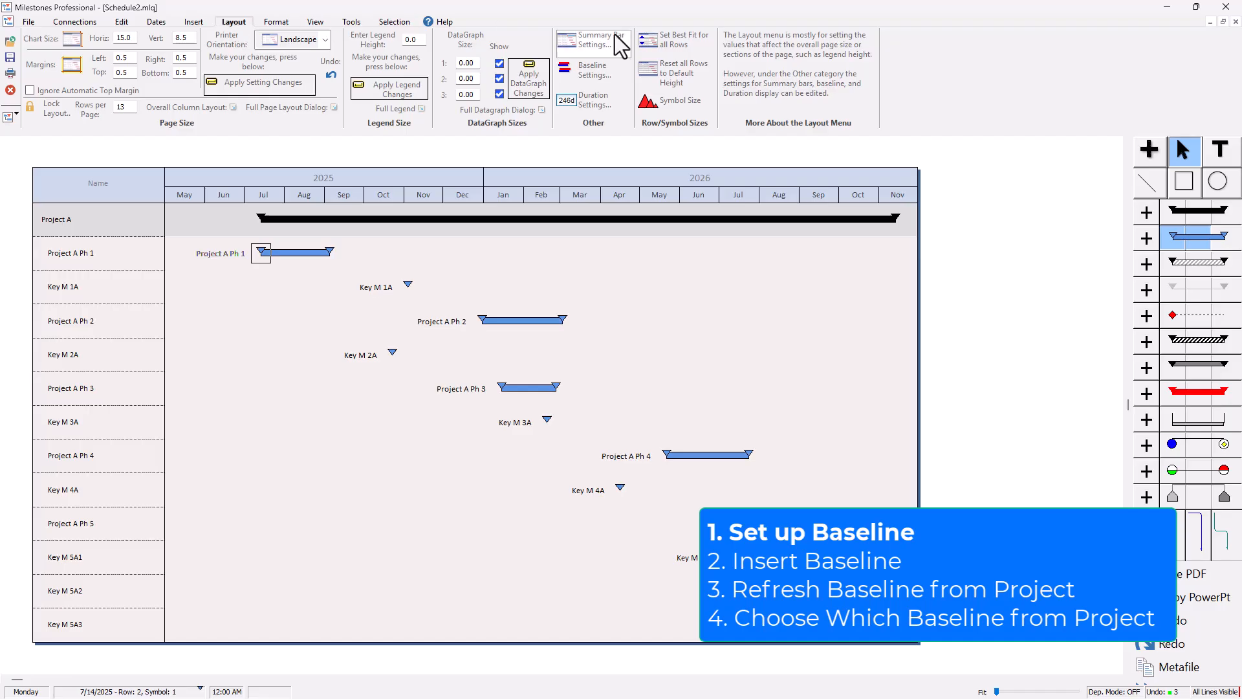
pyautogui.click(609, 71)
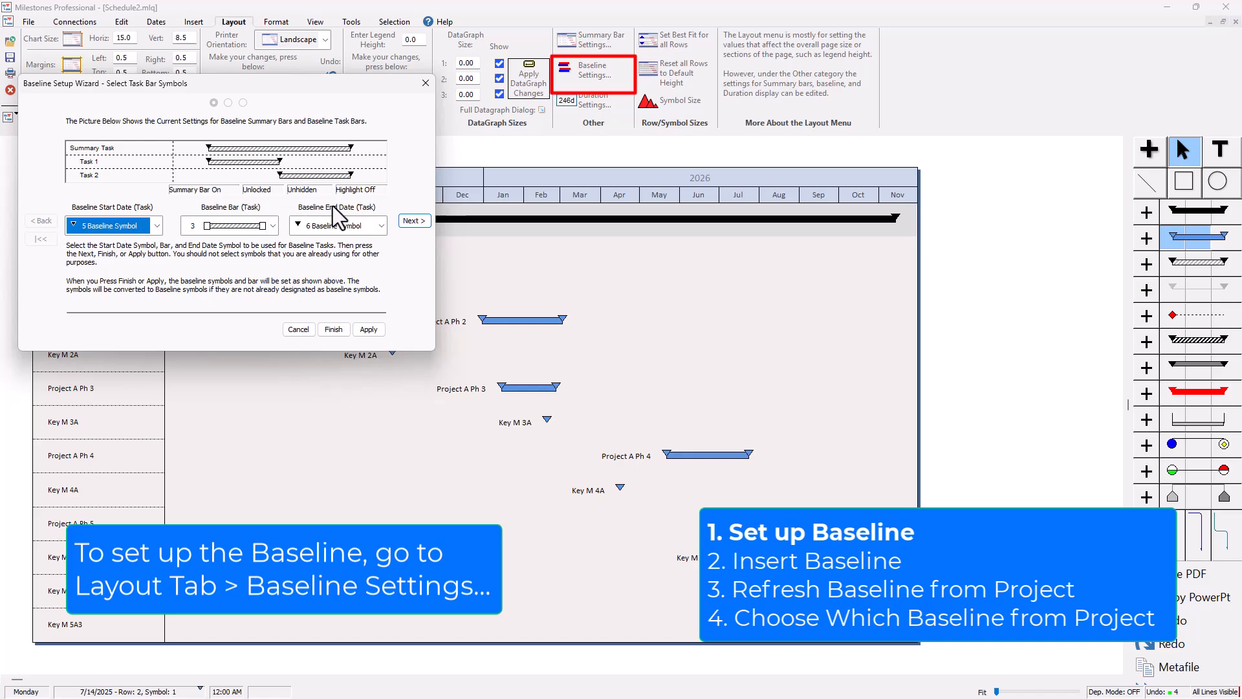
pyautogui.click(416, 220)
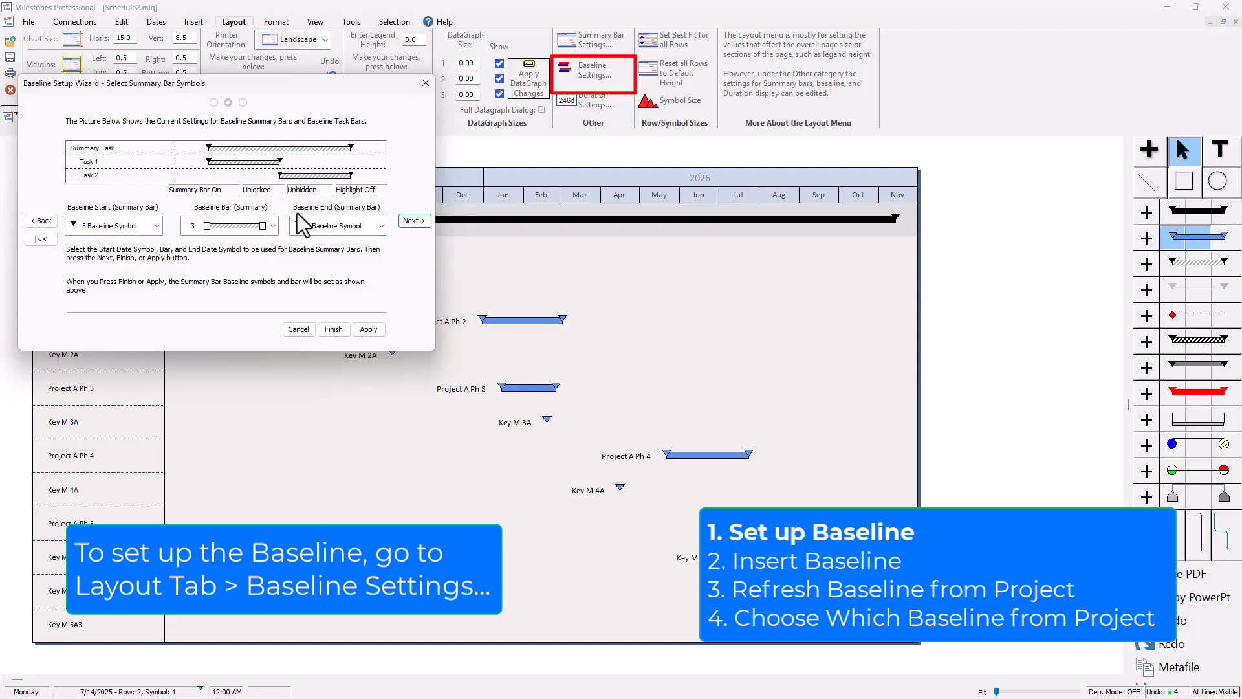
pyautogui.click(41, 220)
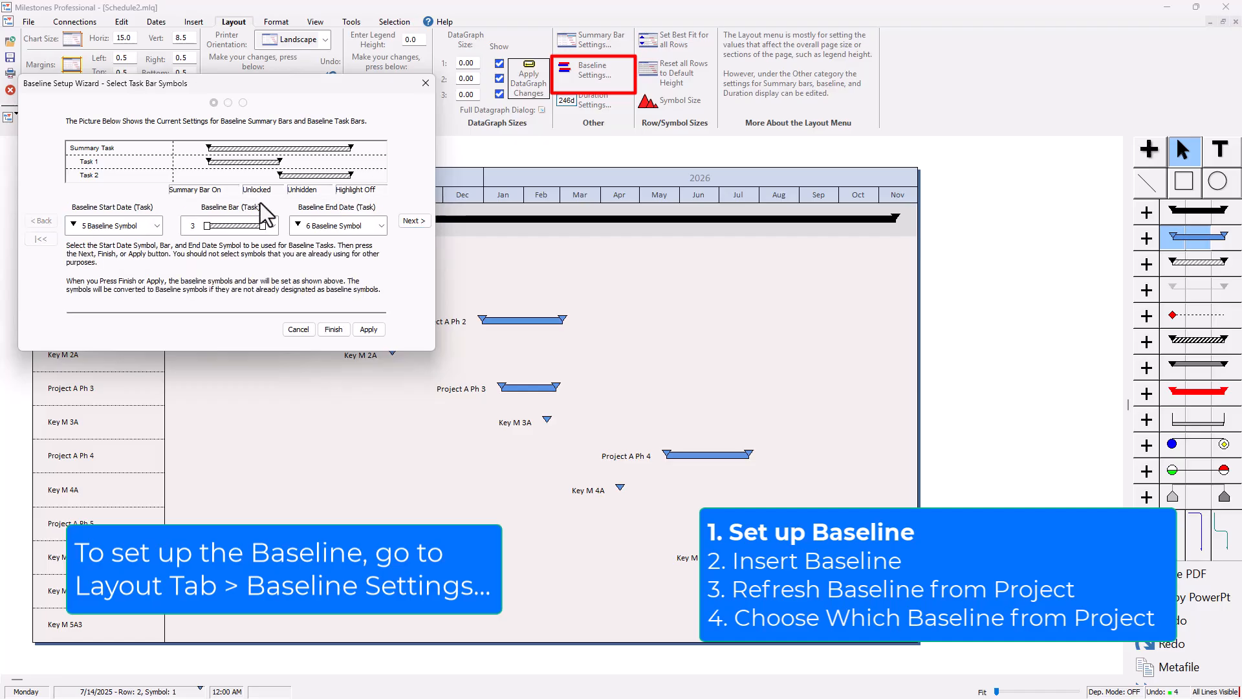
pyautogui.click(410, 221)
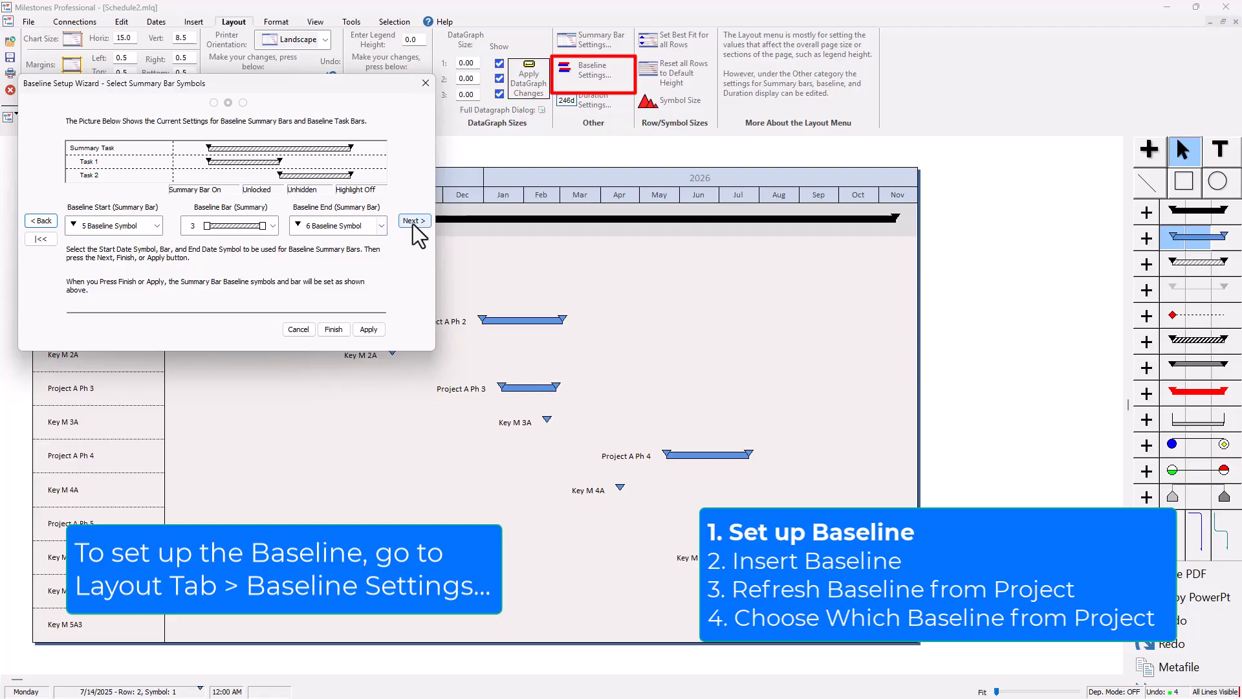
pyautogui.click(343, 229)
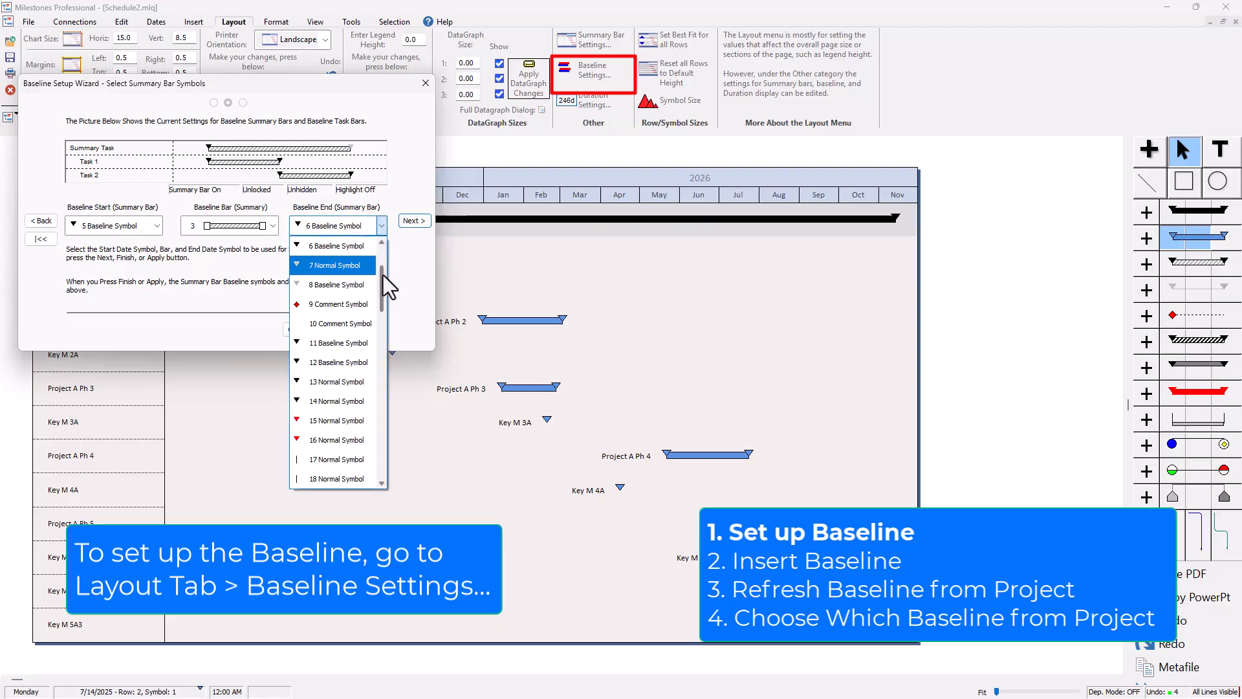
pyautogui.moveTo(382, 275); pyautogui.dragTo(382, 268)
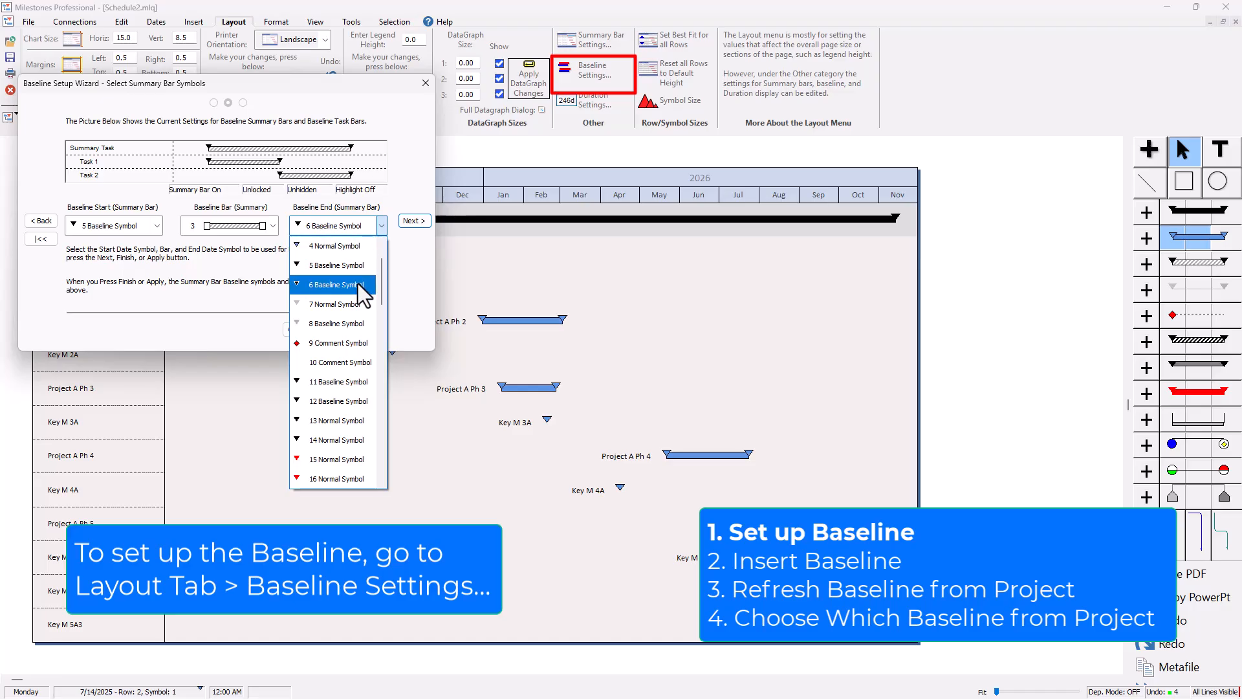
pyautogui.click(396, 247)
pyautogui.click(414, 221)
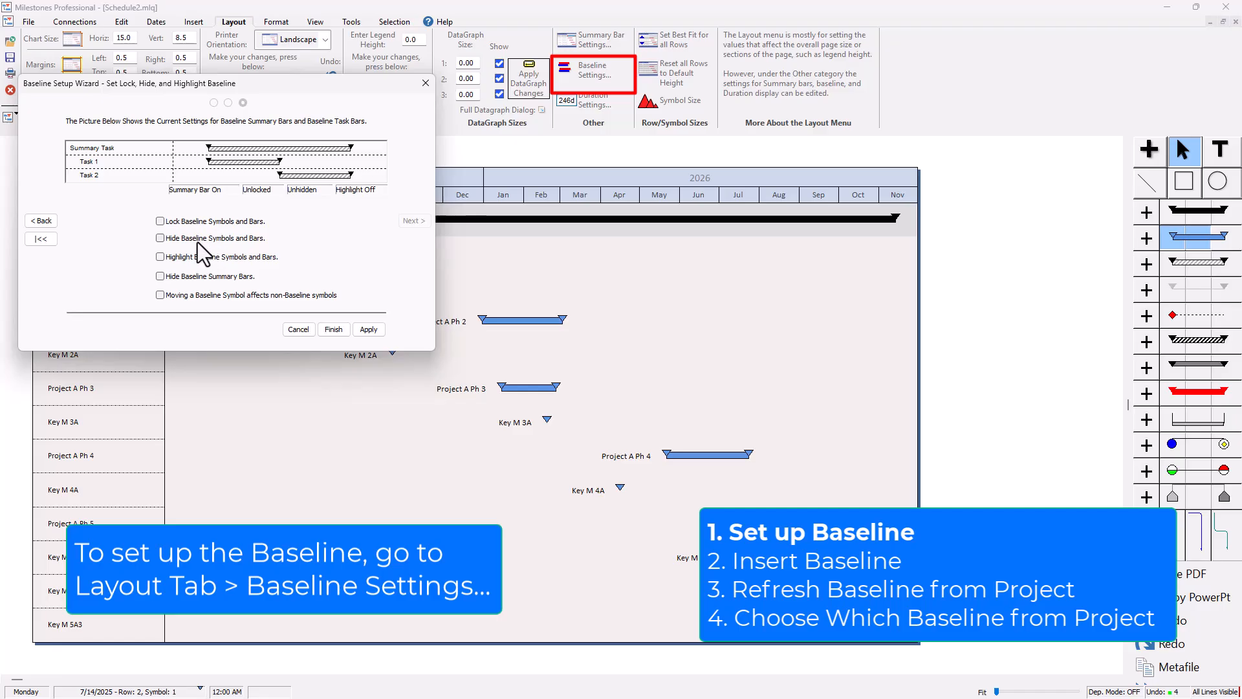
pyautogui.click(333, 330)
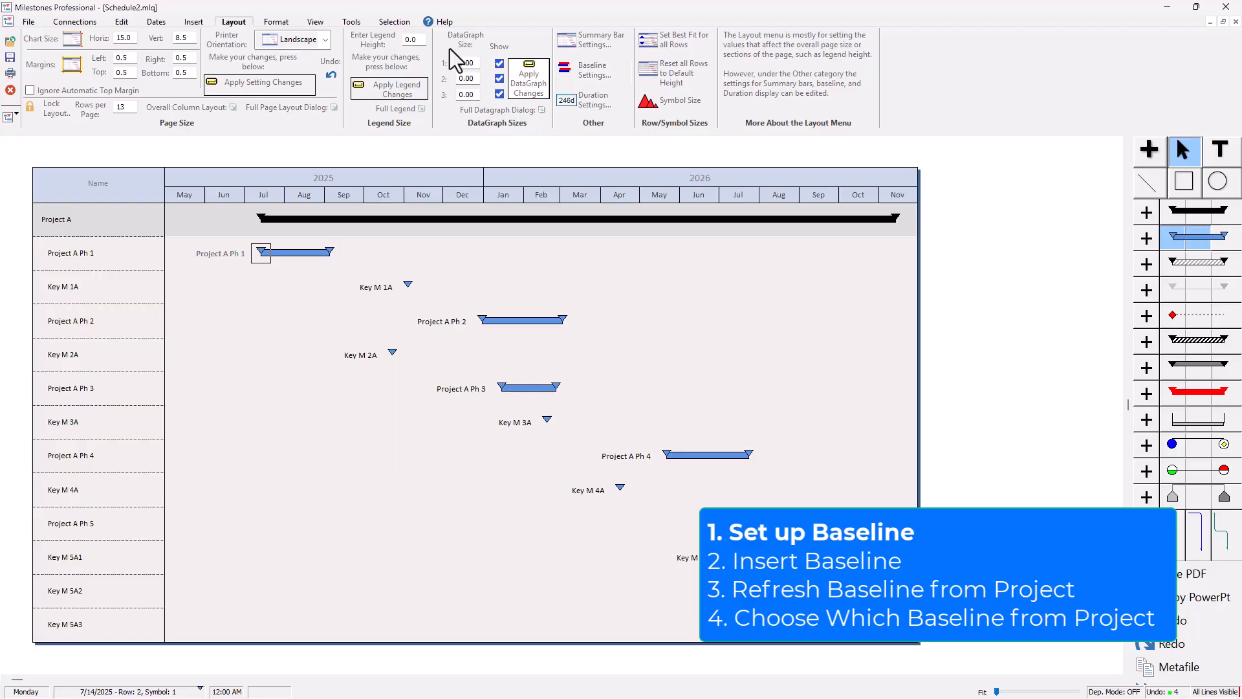
# Insert baseline symbols and bars at each row's existing start and end dates, 1 level down, with equivalent MS Project baseline tags
pyautogui.click(194, 23)
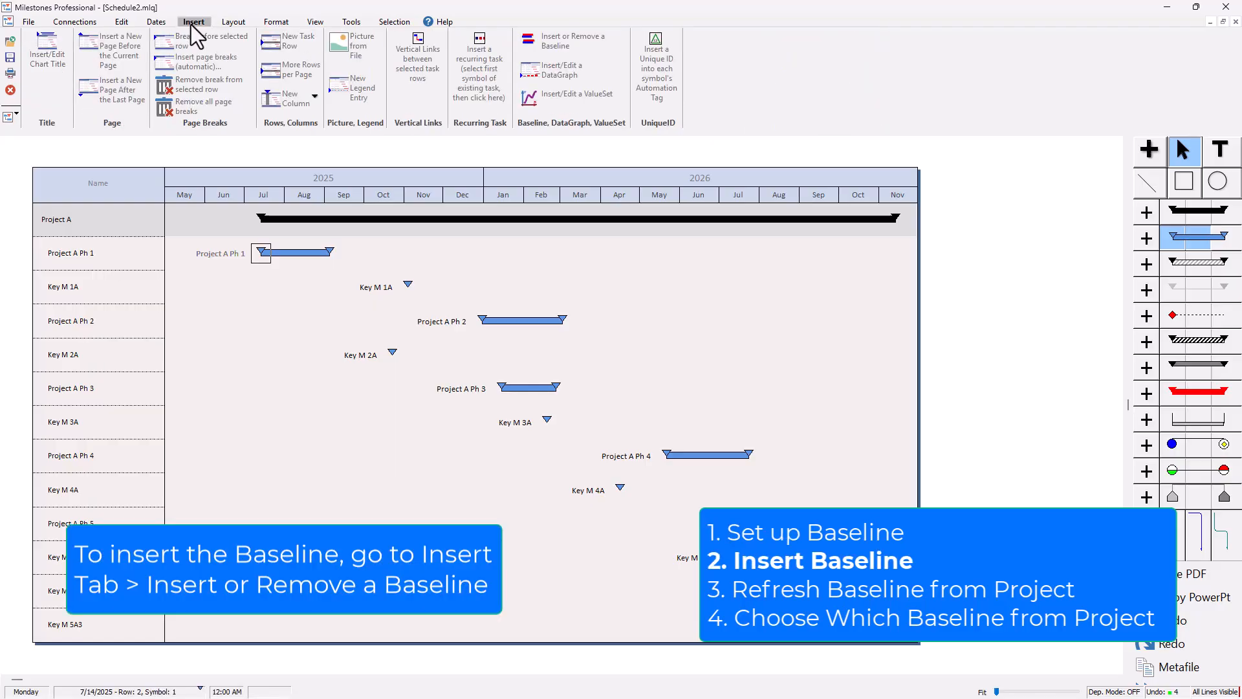
pyautogui.click(581, 41)
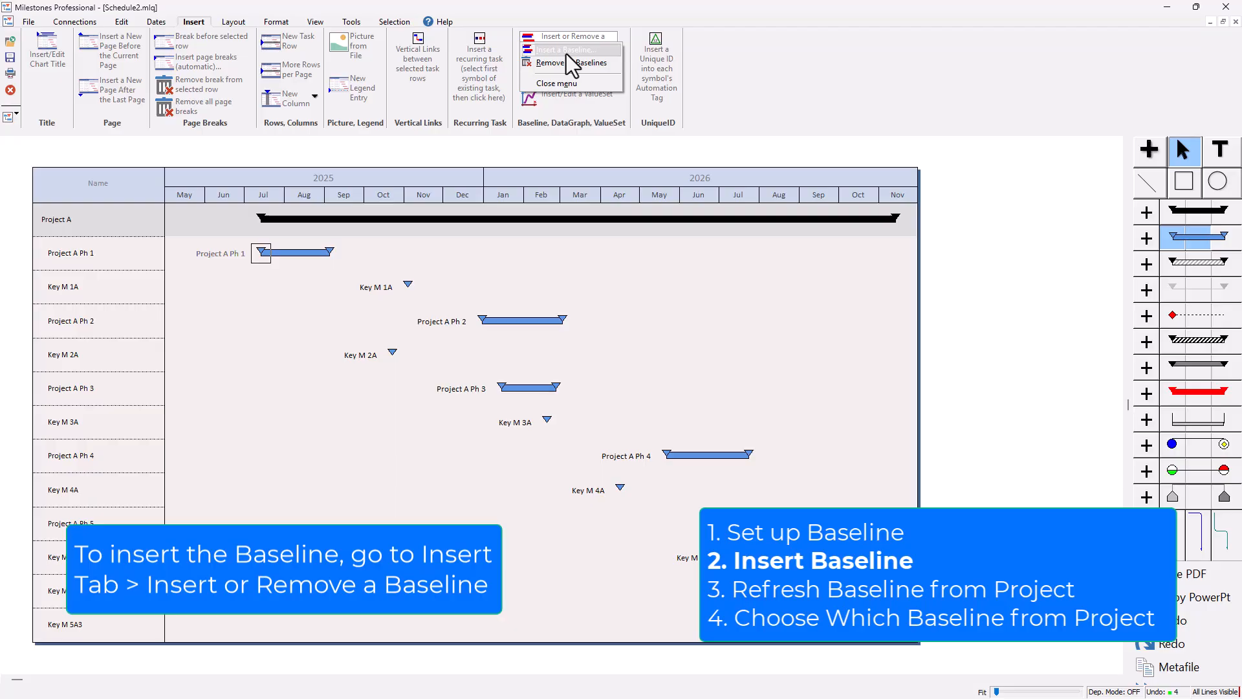
pyautogui.click(565, 51)
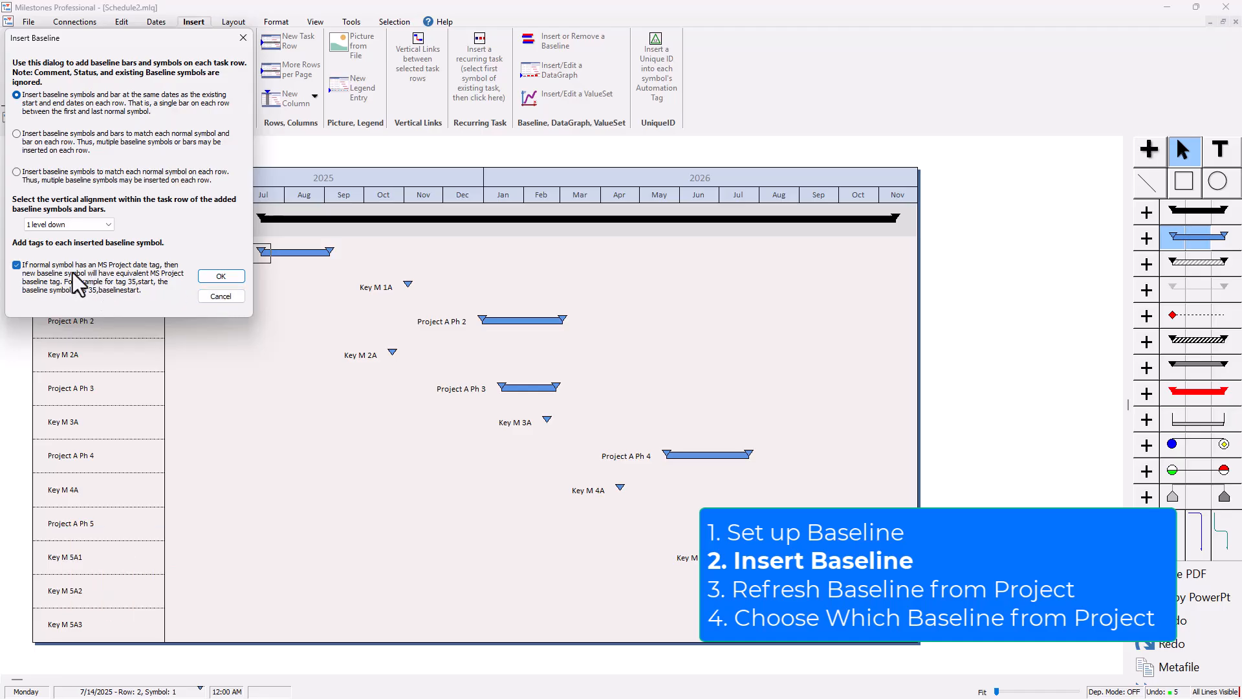
pyautogui.click(233, 276)
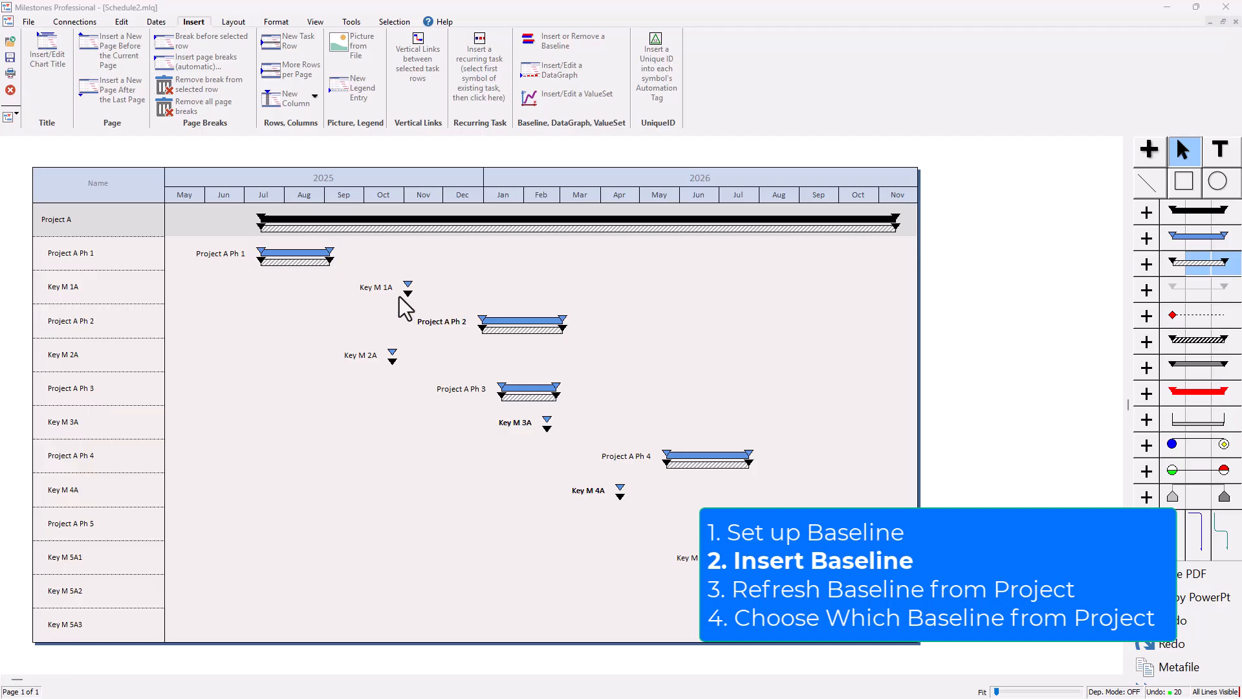
# Compare the automation tags of Key M 1A's normal symbol and its baseline symbol
pyautogui.click(408, 287)
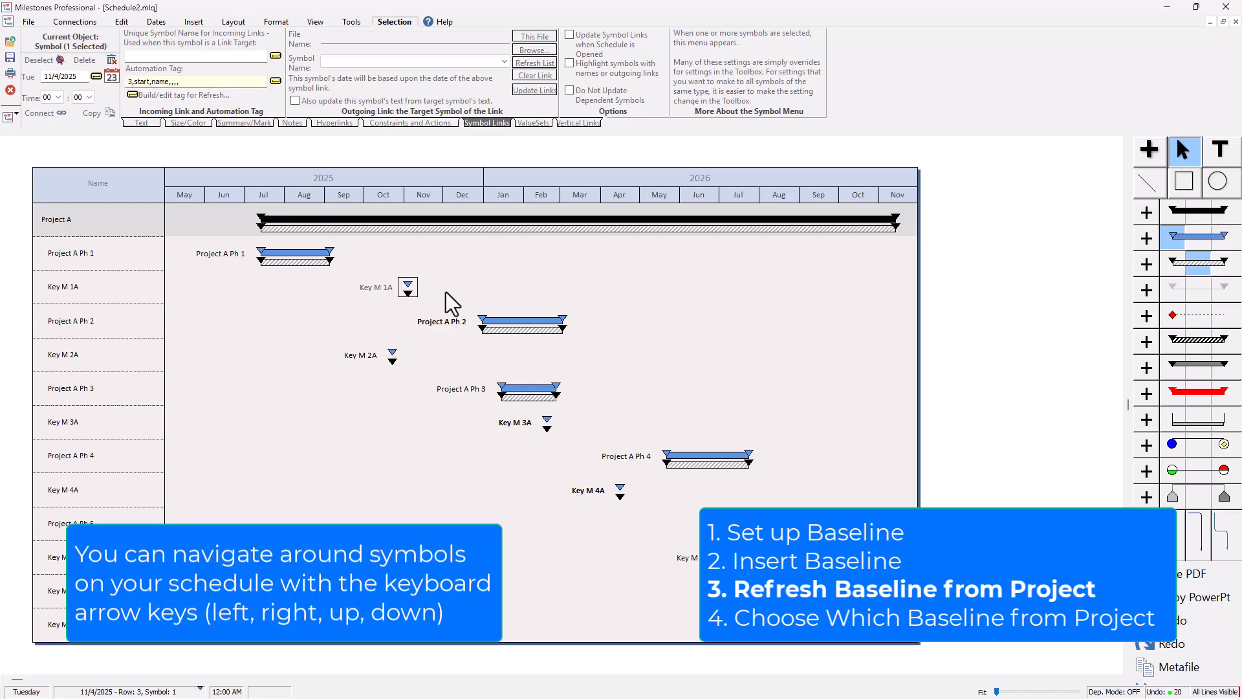
pyautogui.press('Right')
pyautogui.press('Left')
pyautogui.press('Right')
pyautogui.press('Left')
pyautogui.press('Right')
pyautogui.press('Left')
pyautogui.press('Right')
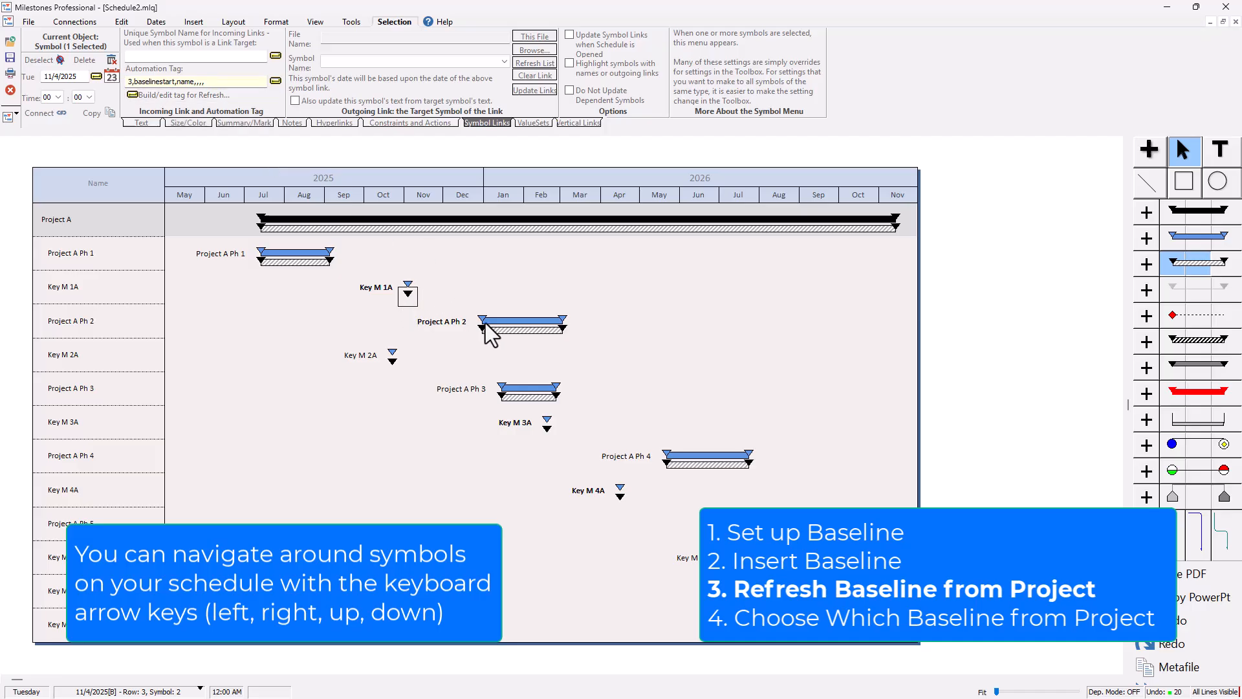
# Examine the automation tags on Project A Ph 2's start, finish and baseline symbols and on the rows down to Key M 3A
pyautogui.press('Down')
pyautogui.press('Left')
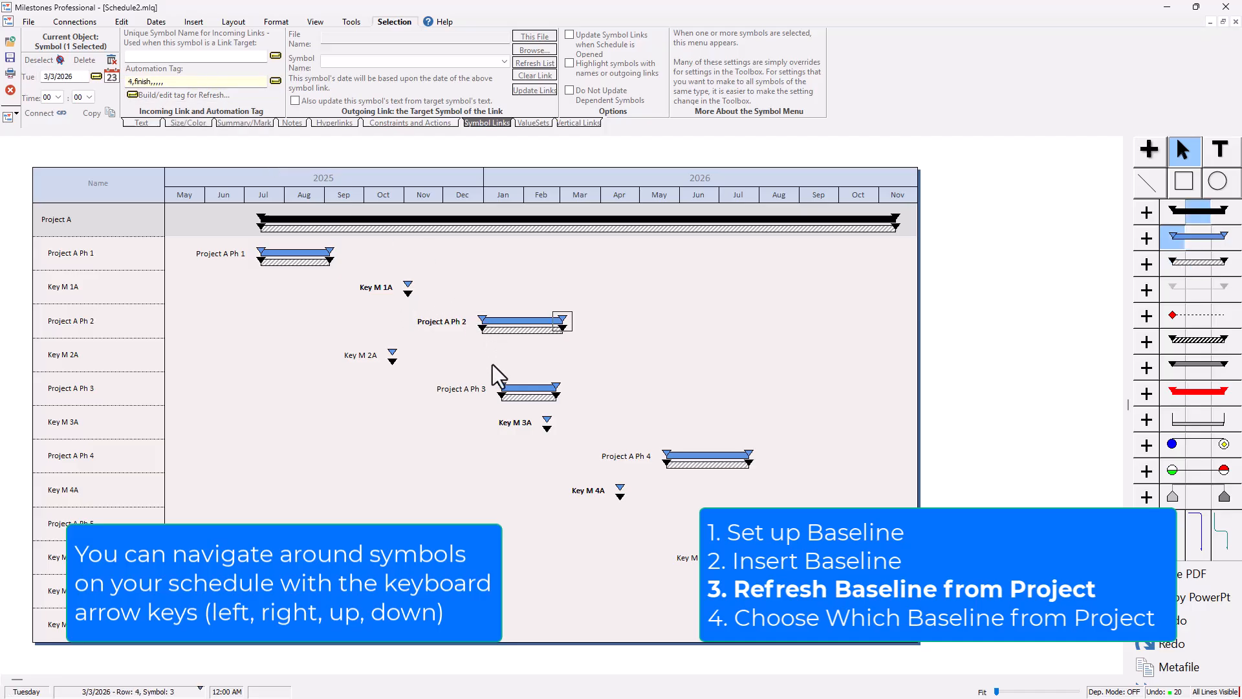
pyautogui.press('Right')
pyautogui.press('Down')
pyautogui.press('Left')
pyautogui.press('Up')
pyautogui.press('Right')
pyautogui.press('Right')
pyautogui.press('Right')
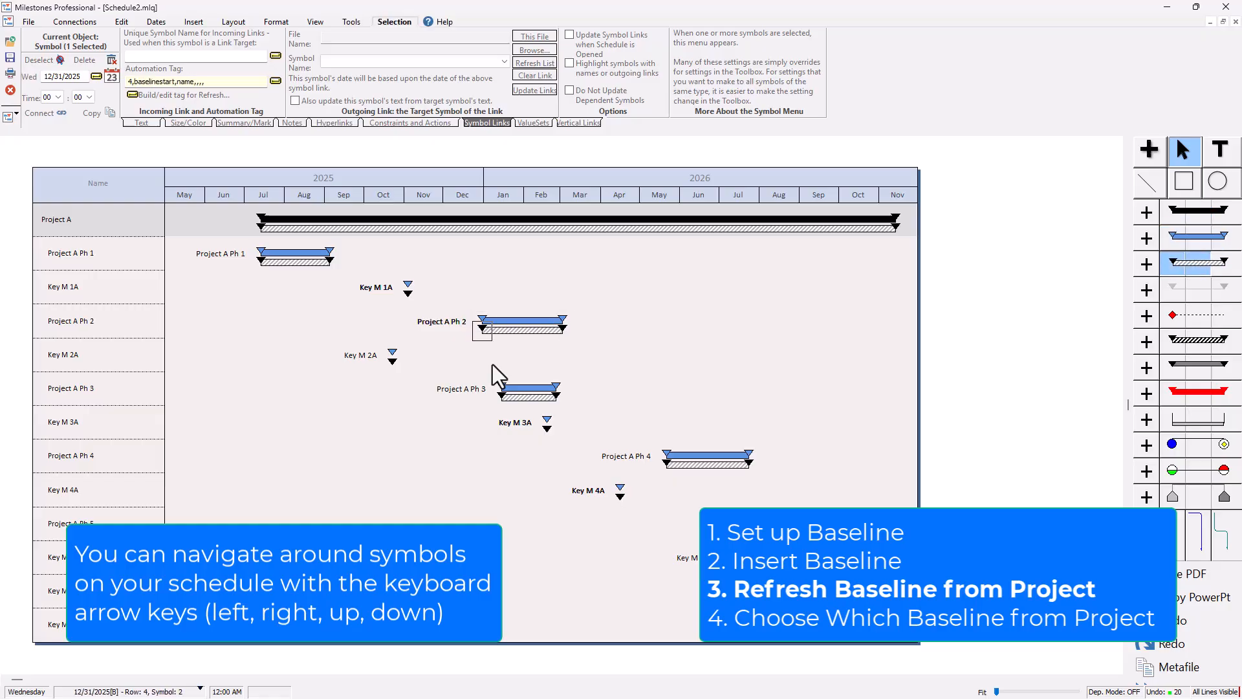
pyautogui.press('Left')
pyautogui.press('Left')
pyautogui.press('Up')
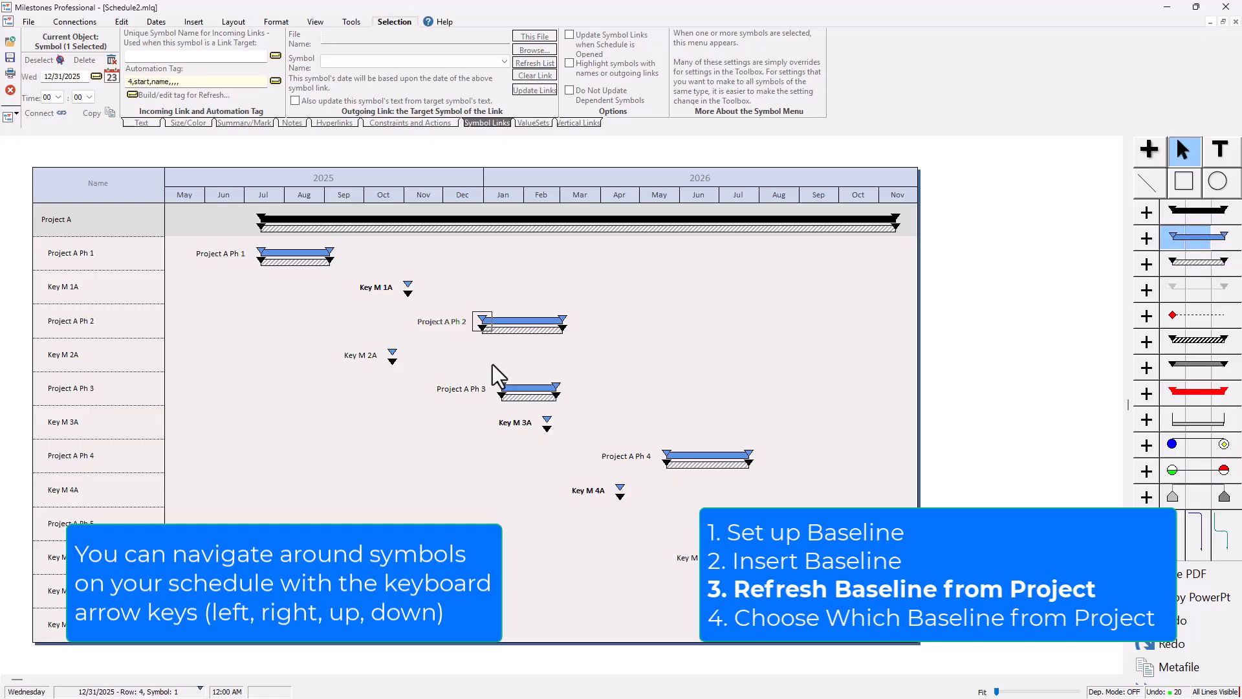
pyautogui.press('Down')
pyautogui.press('Down')
pyautogui.press('Down')
pyautogui.press('Down')
pyautogui.press('Down')
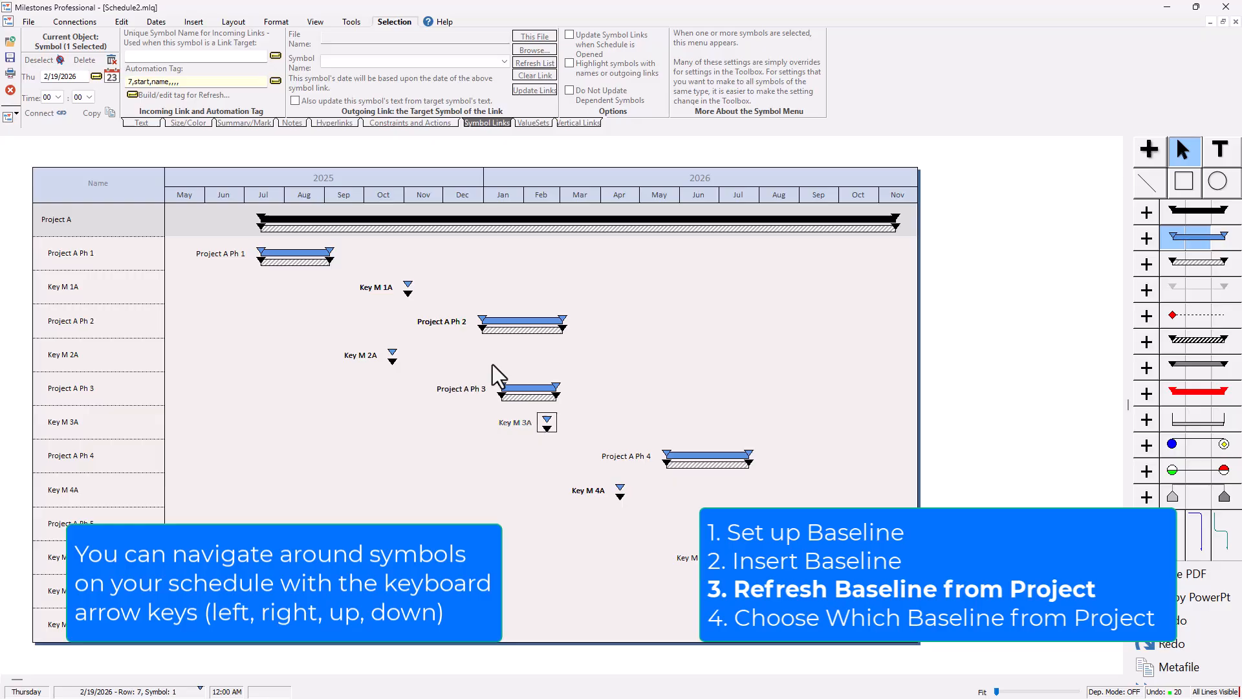
# Return to Key M 2A and compare the automation tags of its normal and baseline symbols
pyautogui.press('Up')
pyautogui.press('Up')
pyautogui.press('Up')
pyautogui.press('Up')
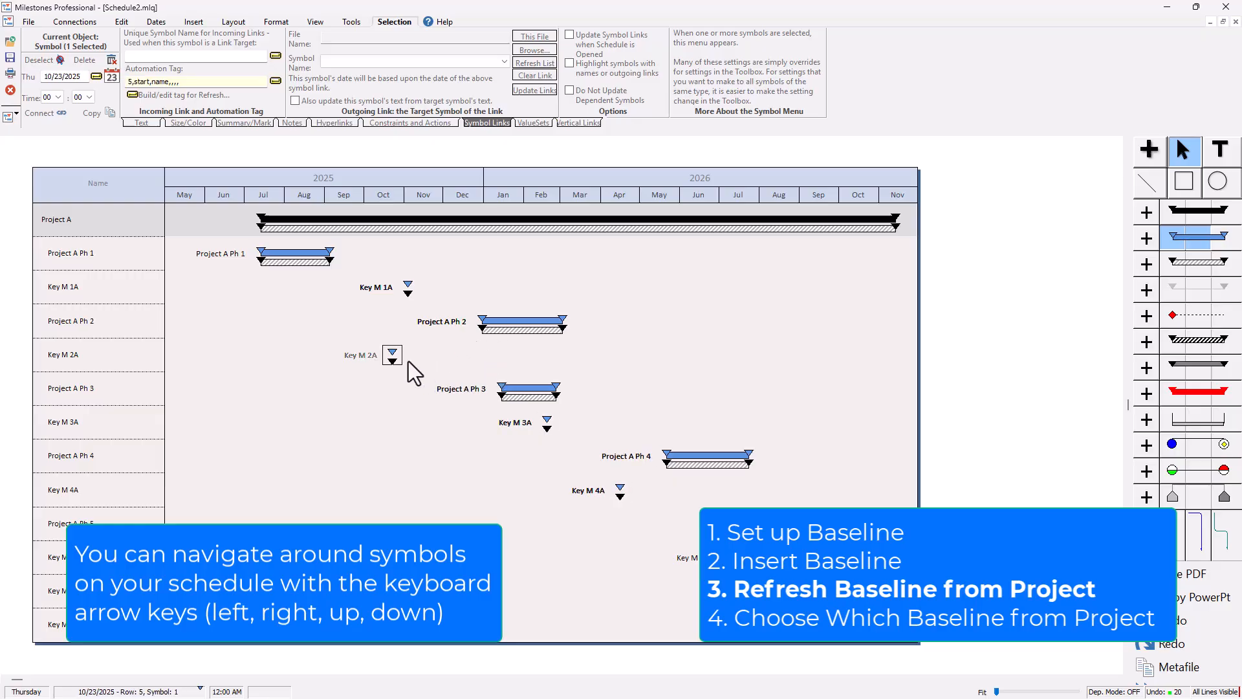
pyautogui.press('Right')
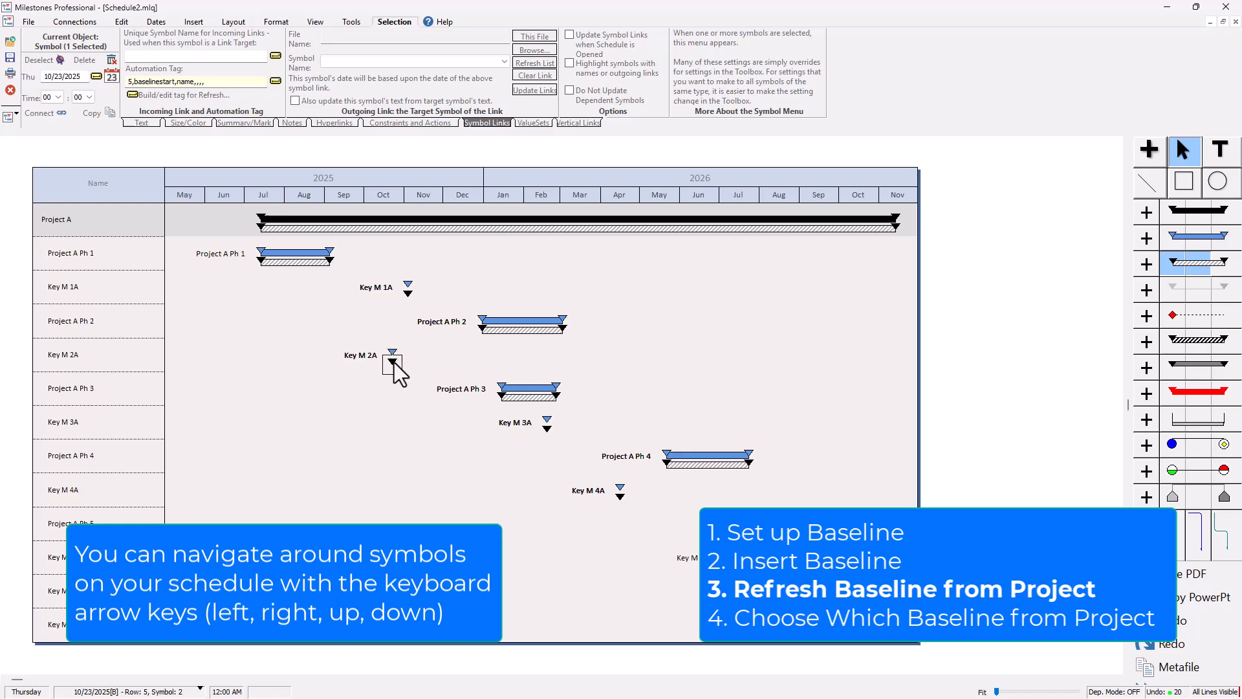
pyautogui.press('Left')
pyautogui.press('Right')
pyautogui.press('Left')
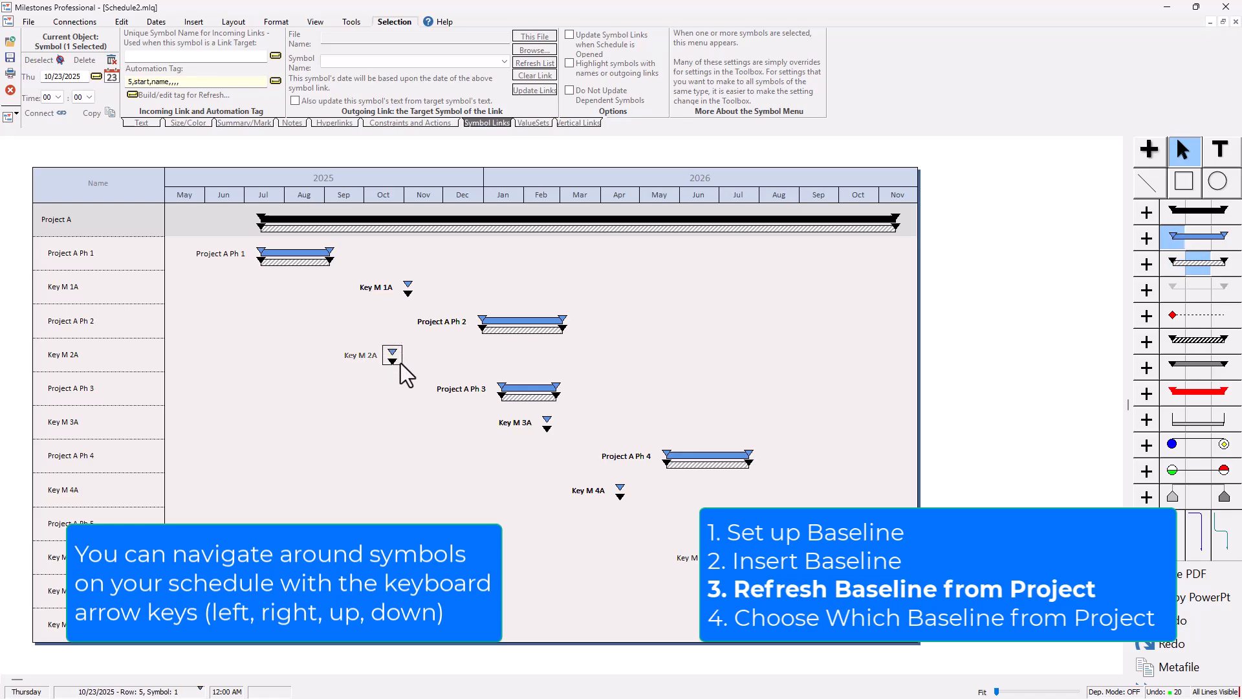
pyautogui.press('Right')
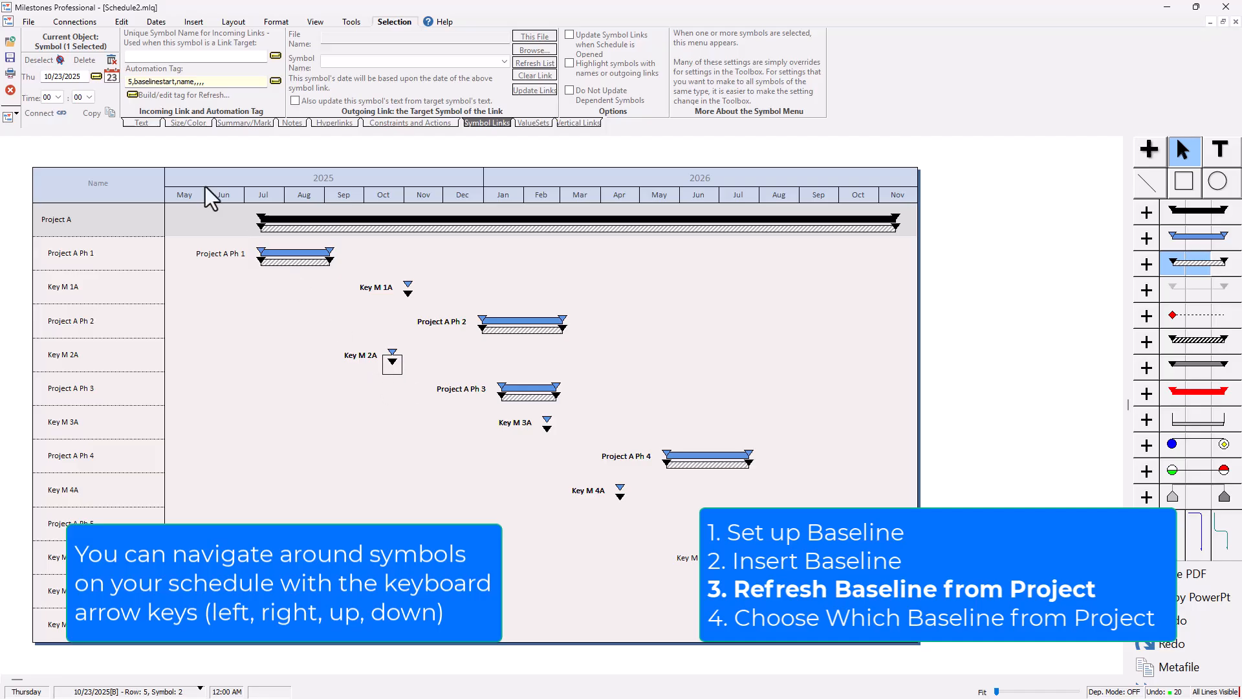
# Start refreshing the previously imported project from the Microsoft Project file small-project.mpp, saving the schedule first
pyautogui.click(70, 24)
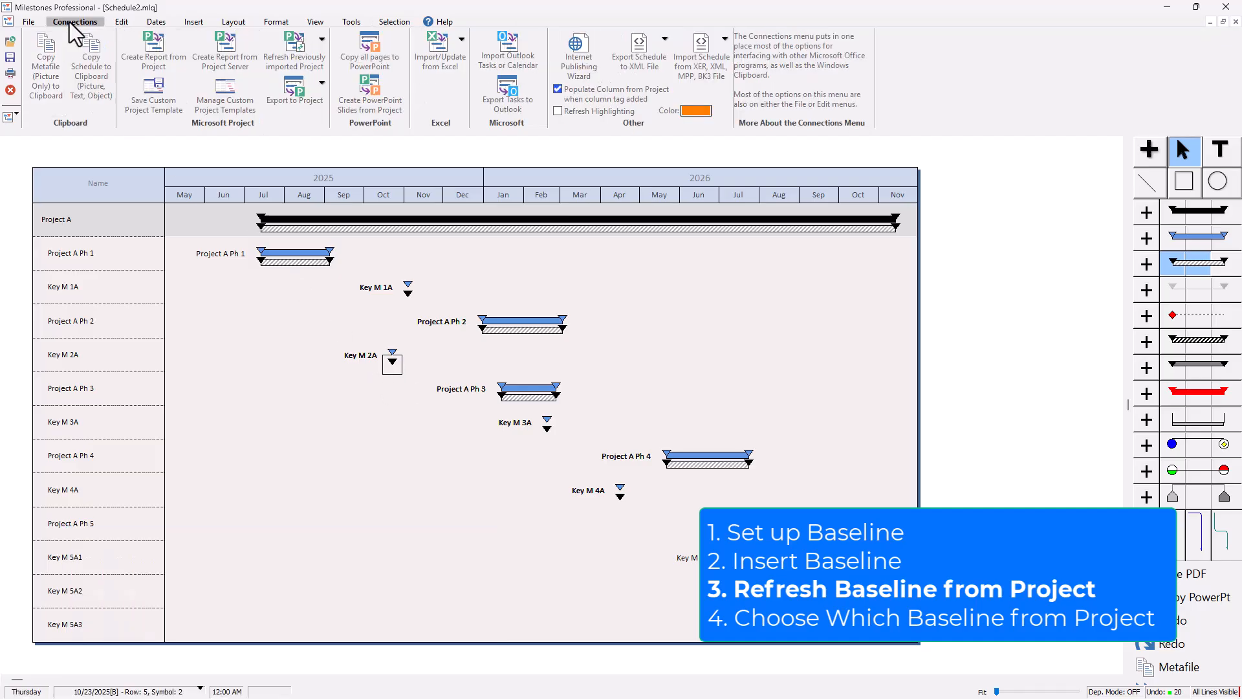
pyautogui.click(315, 52)
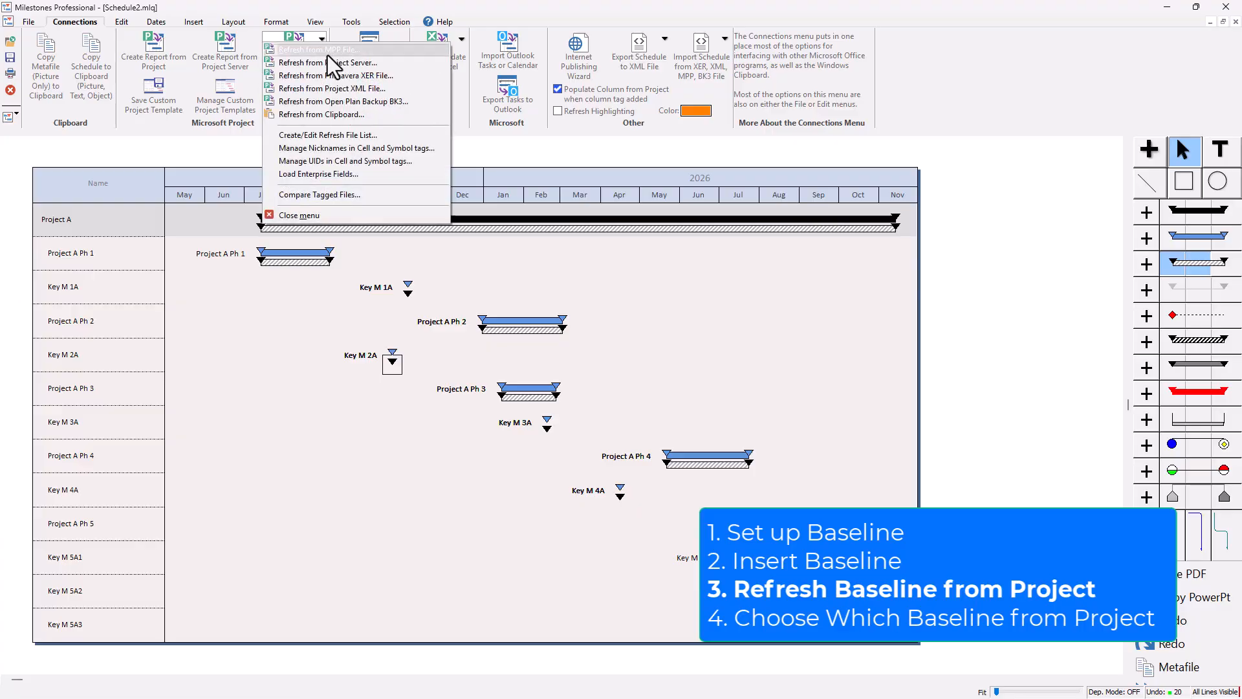
pyautogui.click(327, 55)
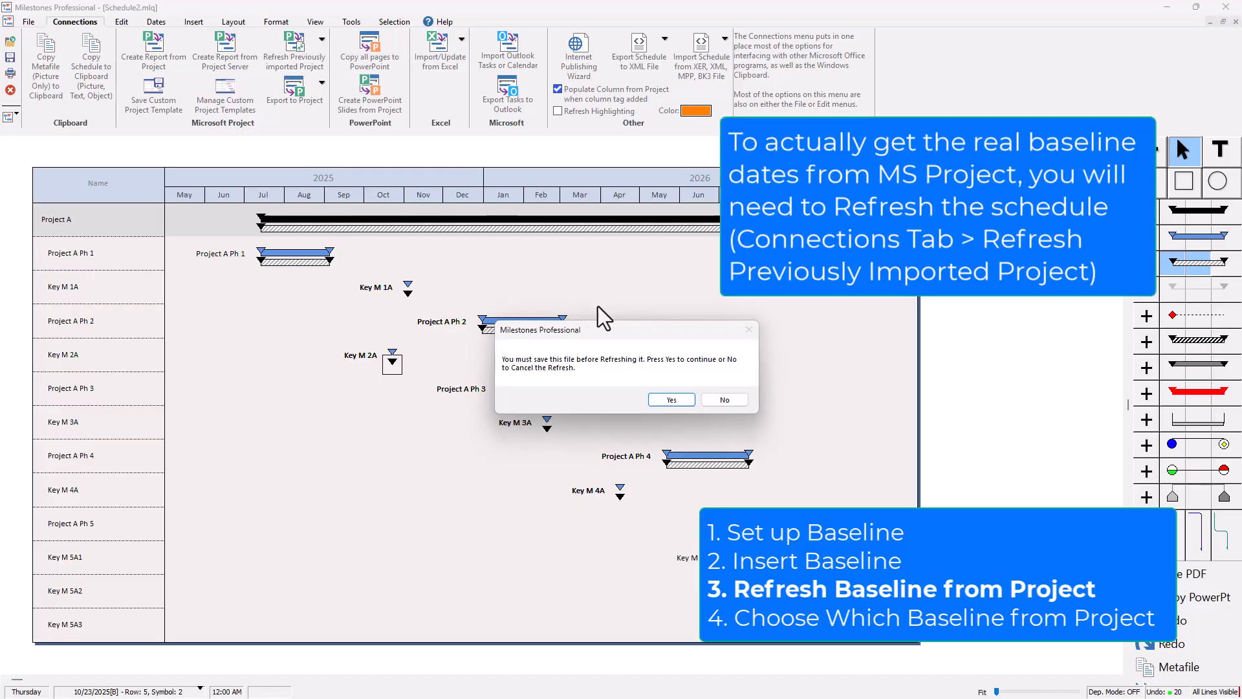
pyautogui.click(664, 402)
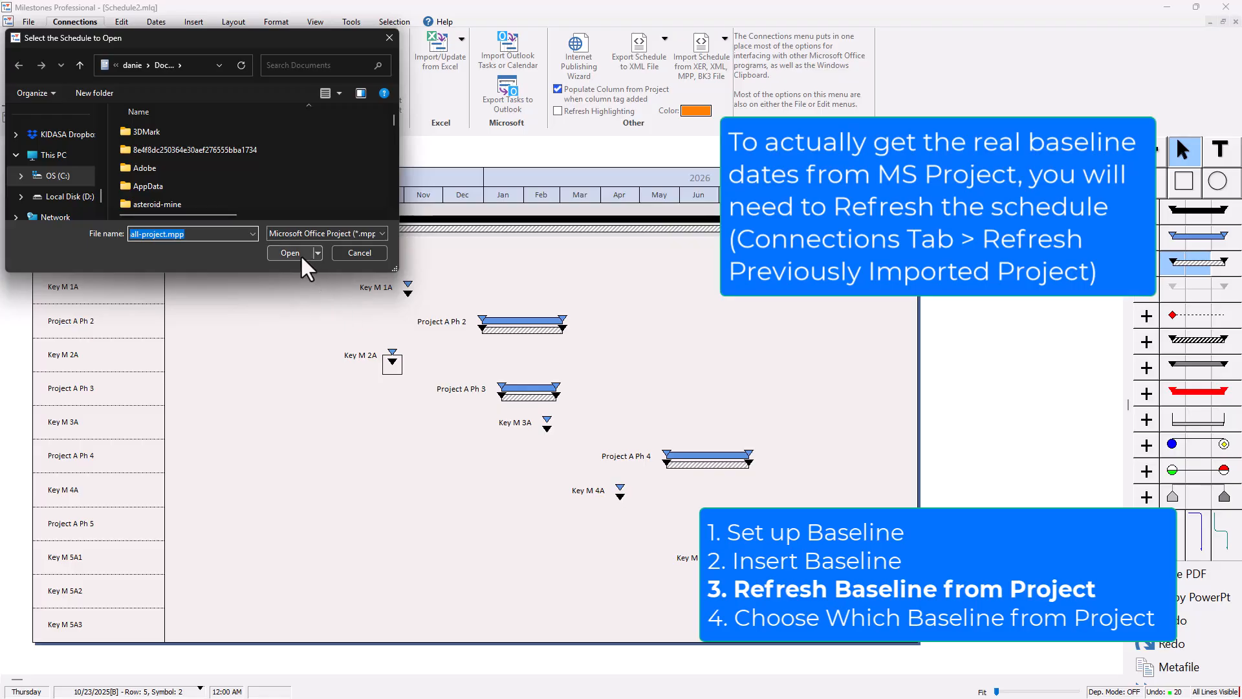
pyautogui.click(280, 255)
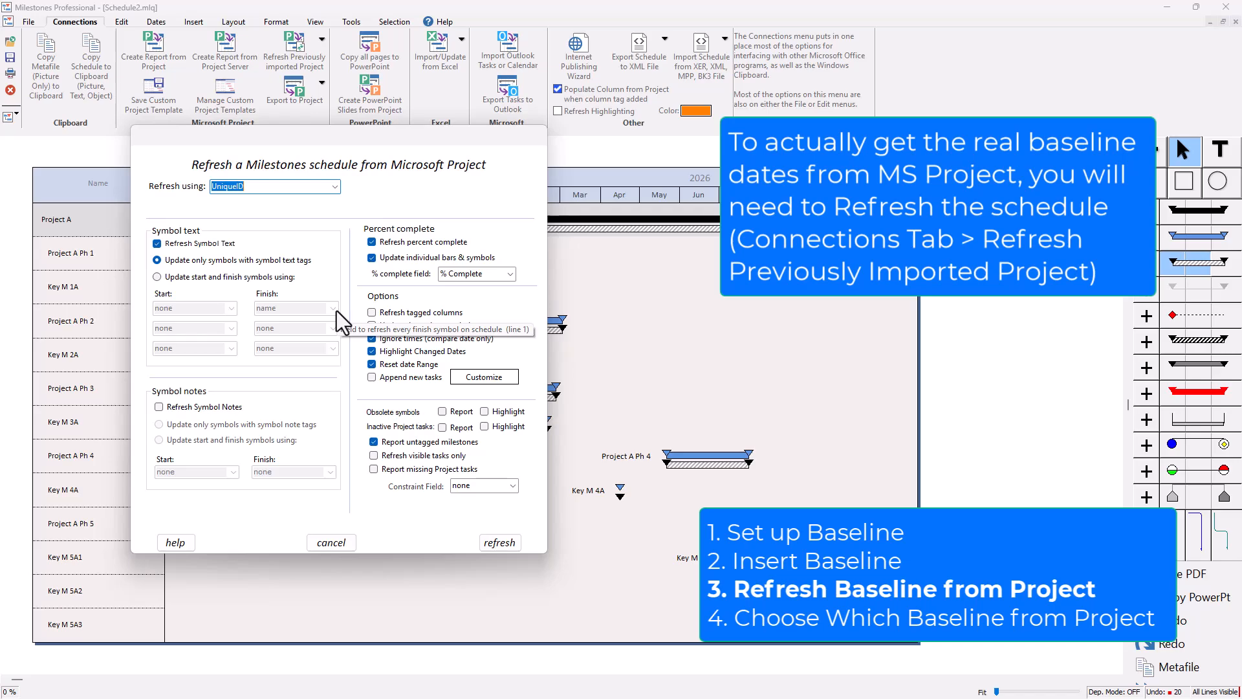
# Refresh the schedule ignoring times, with symbol text, percent complete, individual bar updates, date range reset and untagged milestone reporting turned off
pyautogui.click(401, 242)
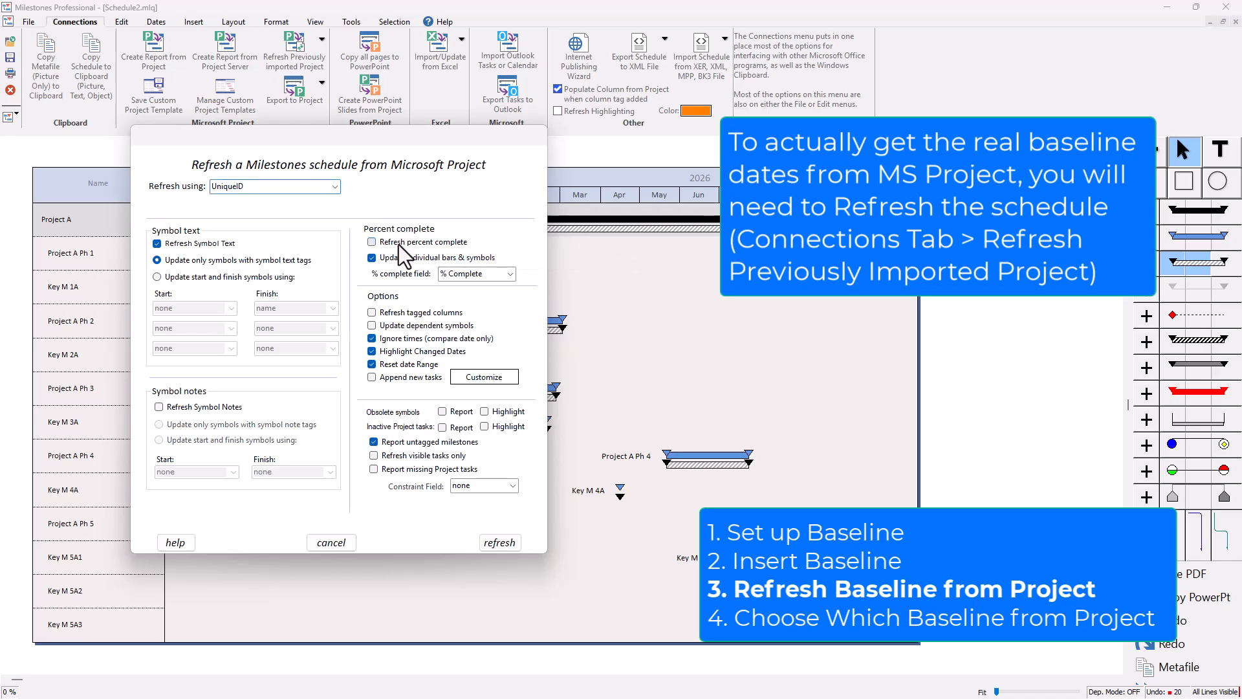
pyautogui.click(403, 258)
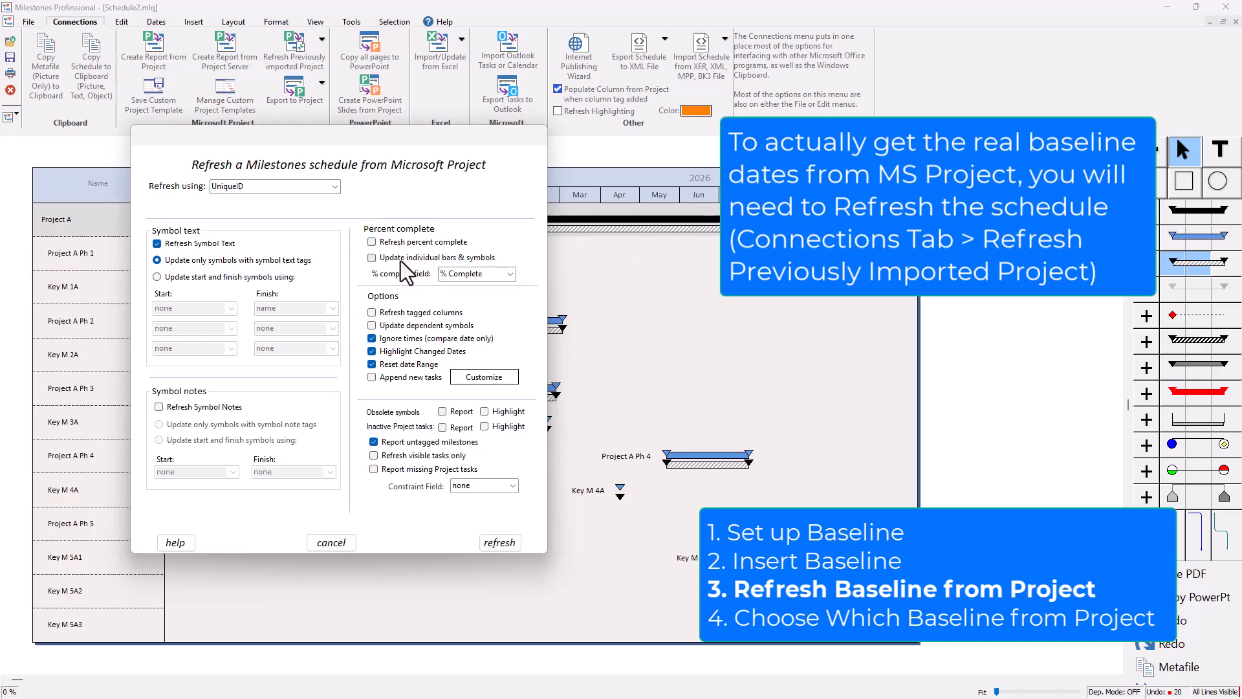
pyautogui.click(409, 338)
pyautogui.click(410, 442)
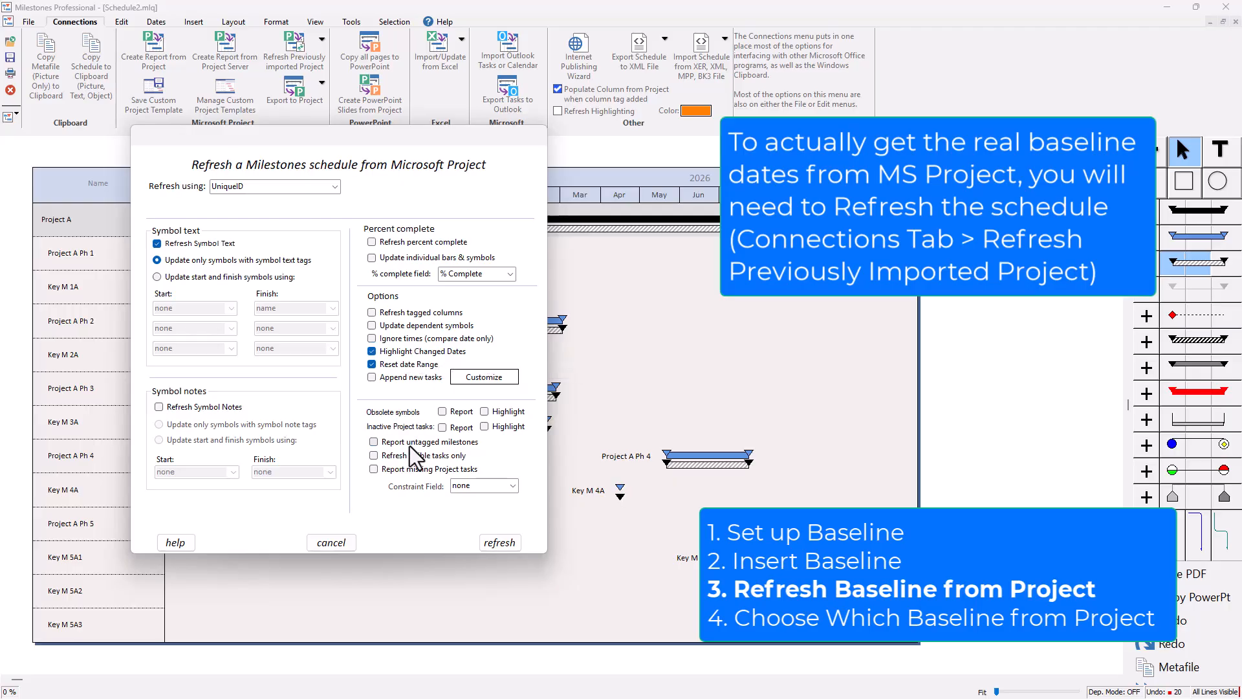
pyautogui.click(408, 364)
pyautogui.click(179, 245)
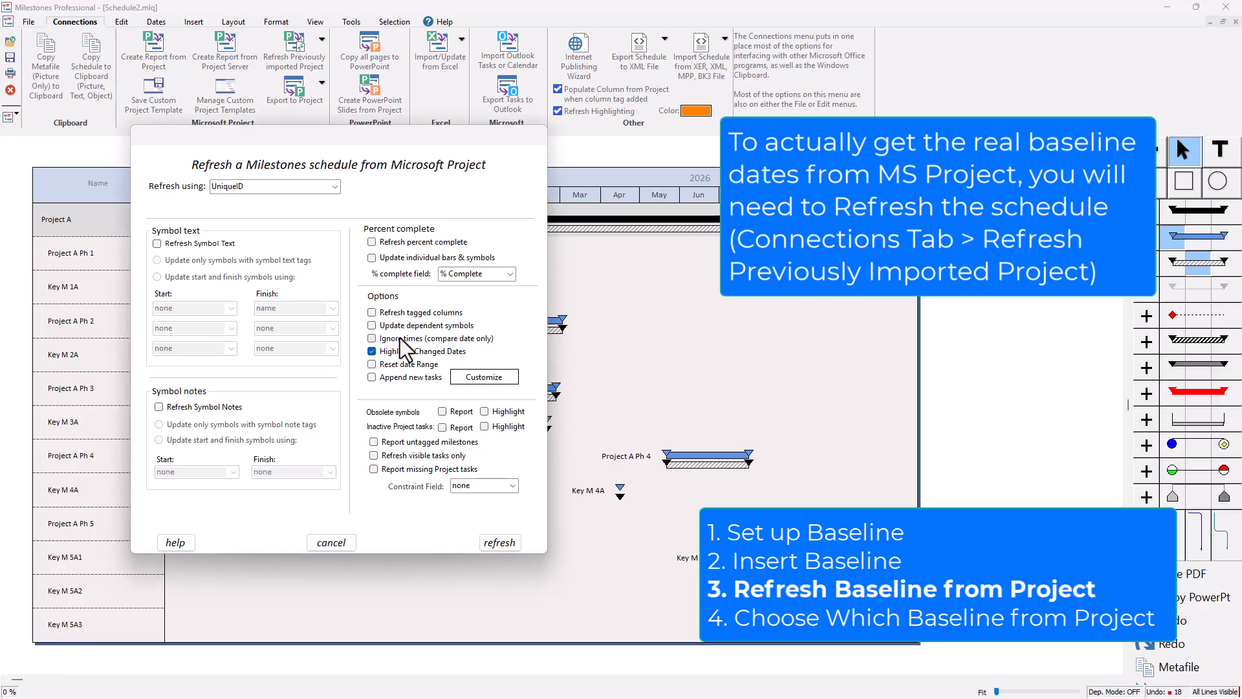
pyautogui.click(392, 340)
pyautogui.click(508, 546)
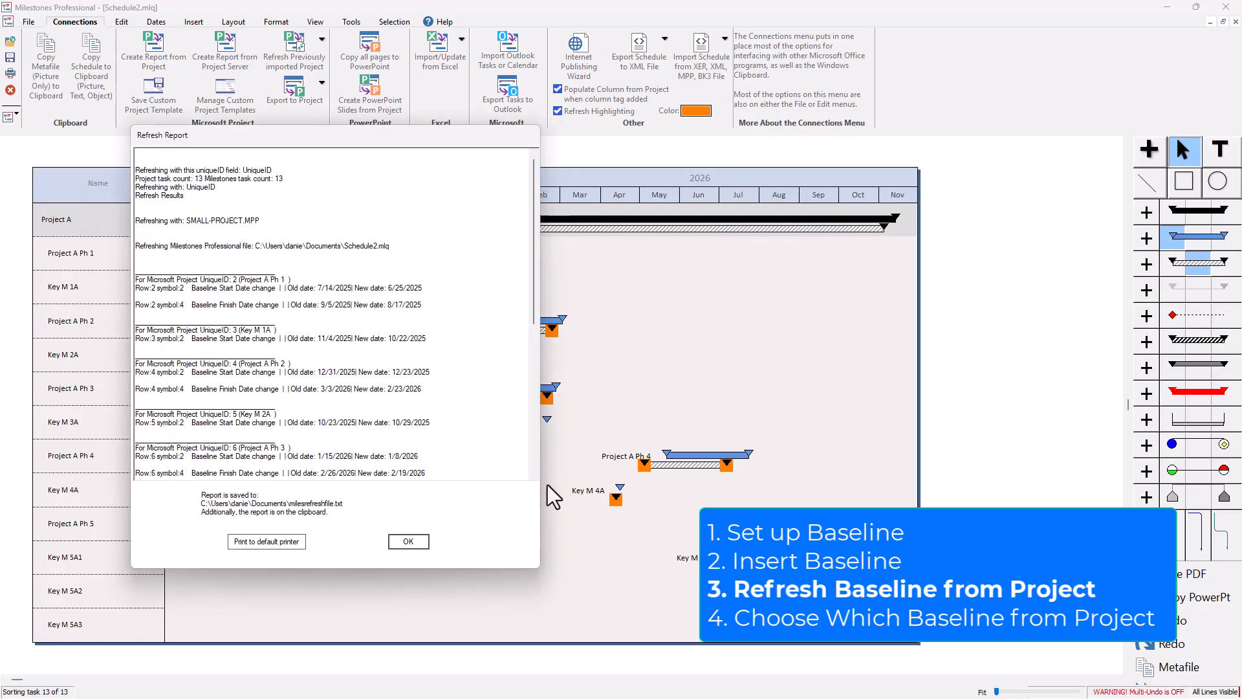
# Review the baseline date changes in the refresh report, then turn off refresh highlighting on the schedule
pyautogui.moveTo(302, 137); pyautogui.dragTo(843, 140)
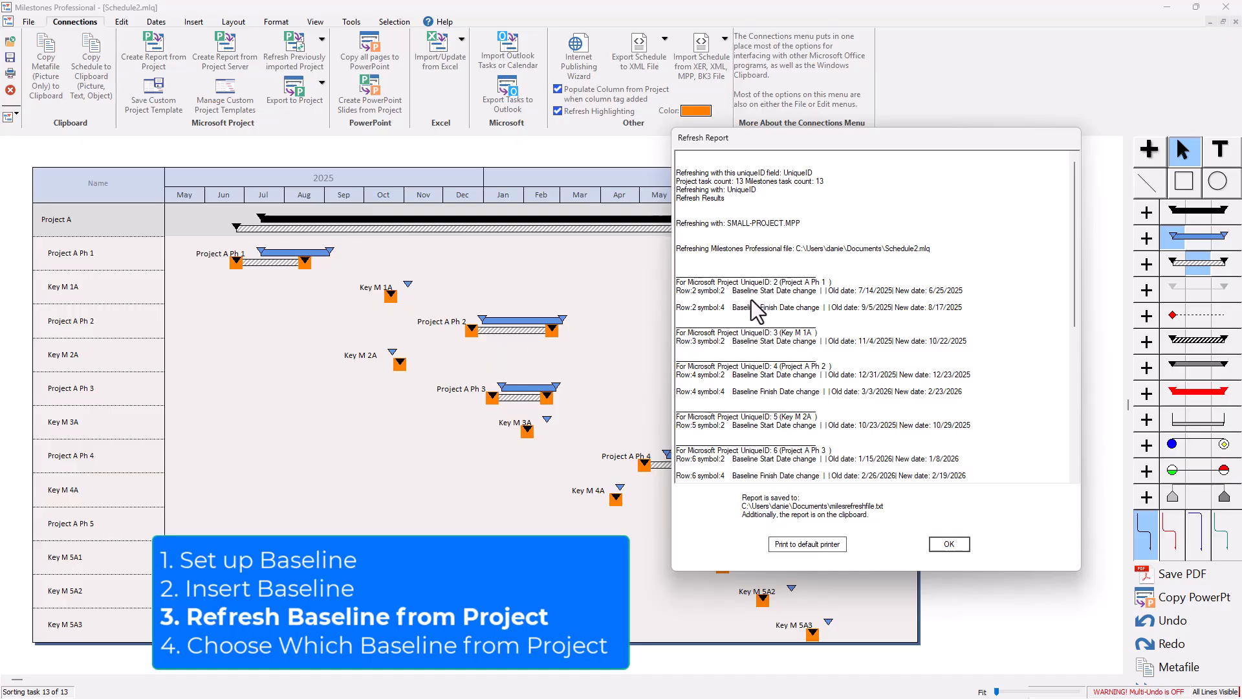
pyautogui.moveTo(733, 292); pyautogui.dragTo(895, 291)
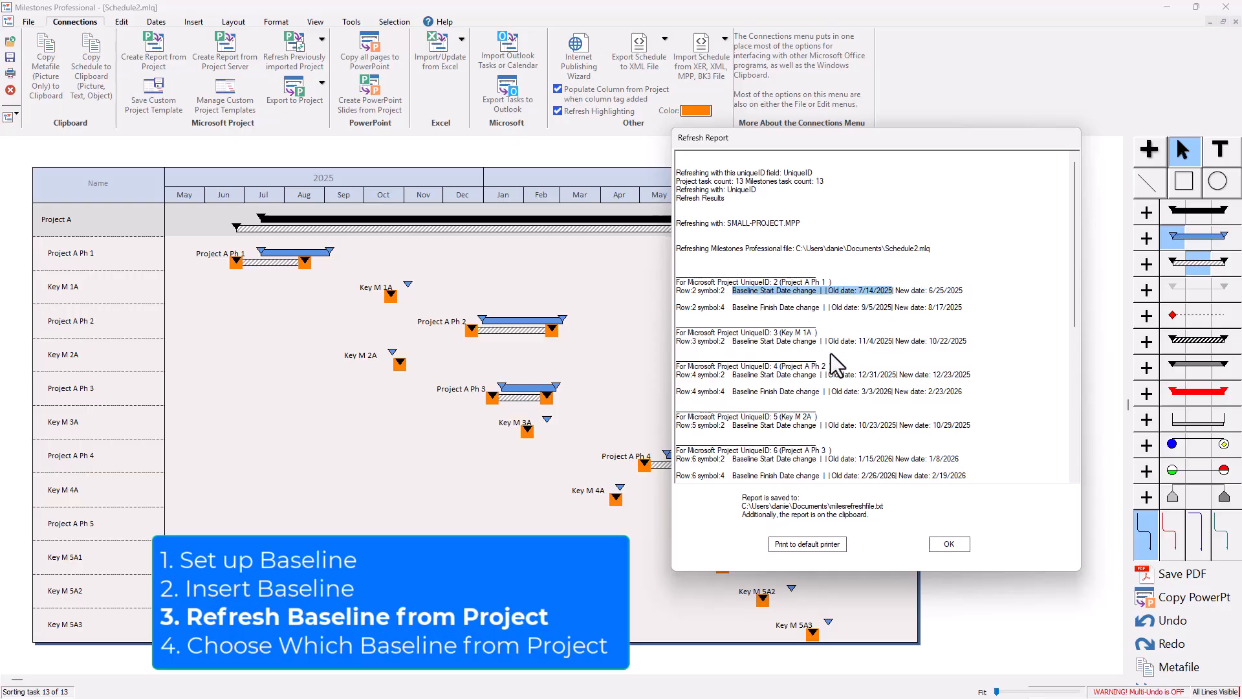
pyautogui.click(948, 550)
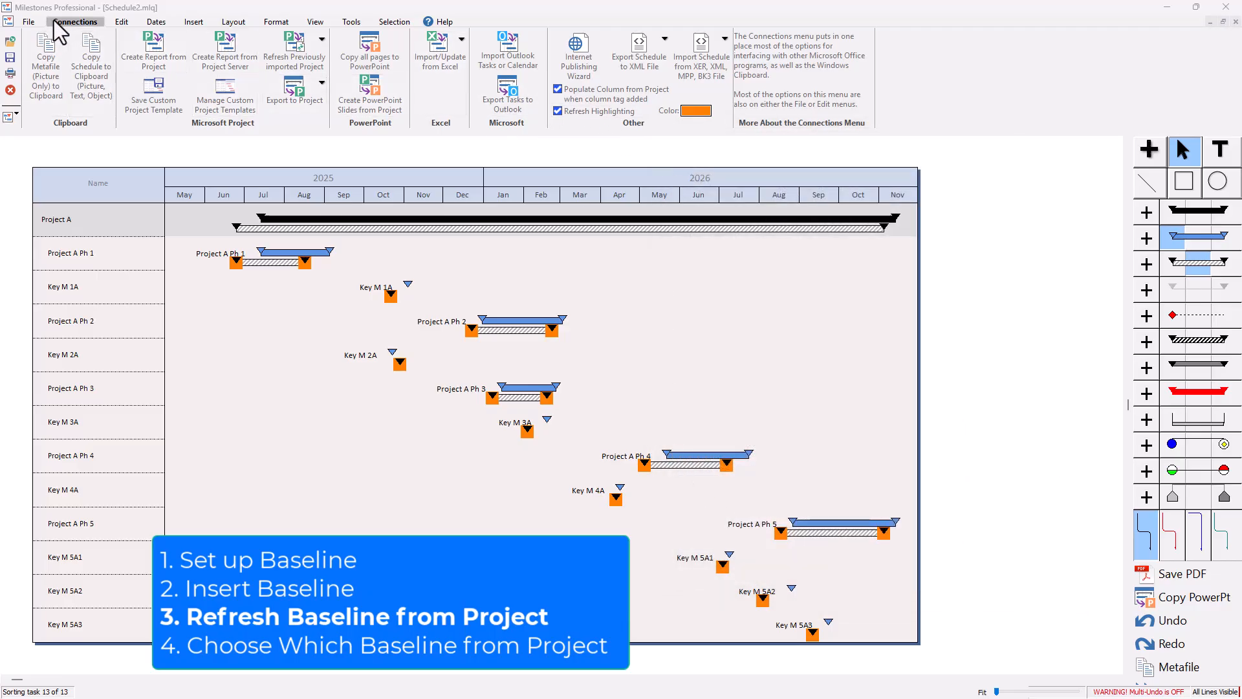
pyautogui.click(599, 114)
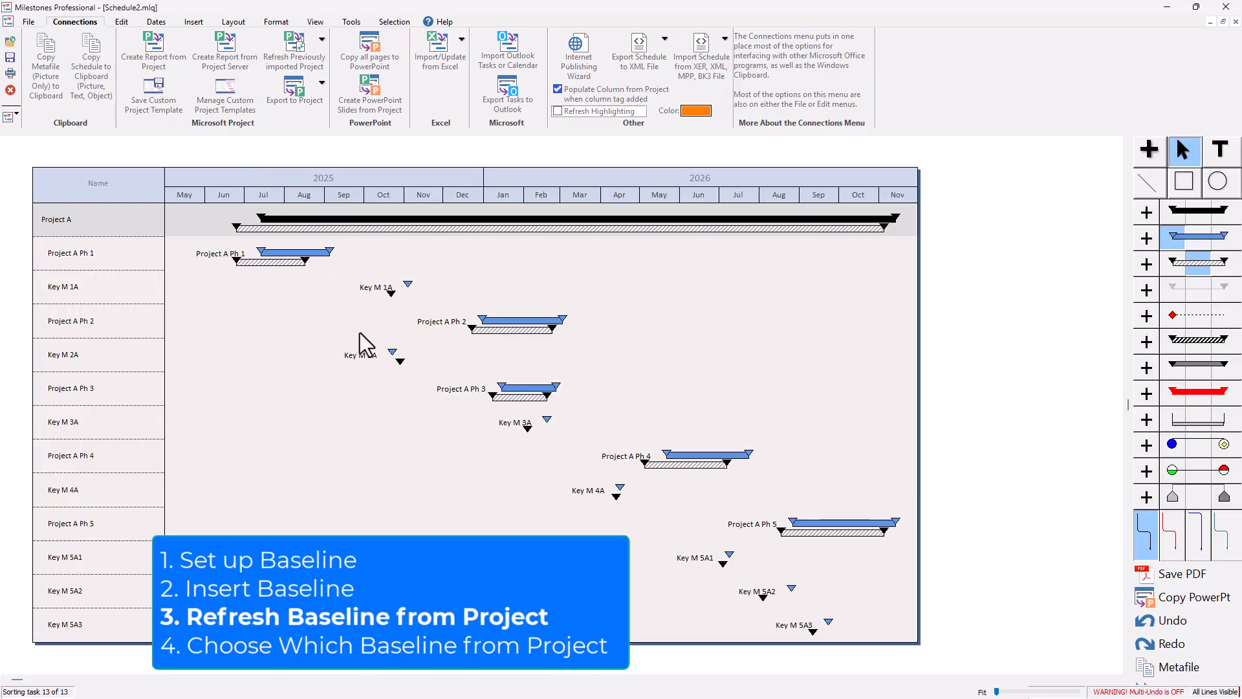
# Copy the text baselinestart from the automation tag of Key M 1A's baseline symbol
pyautogui.click(390, 293)
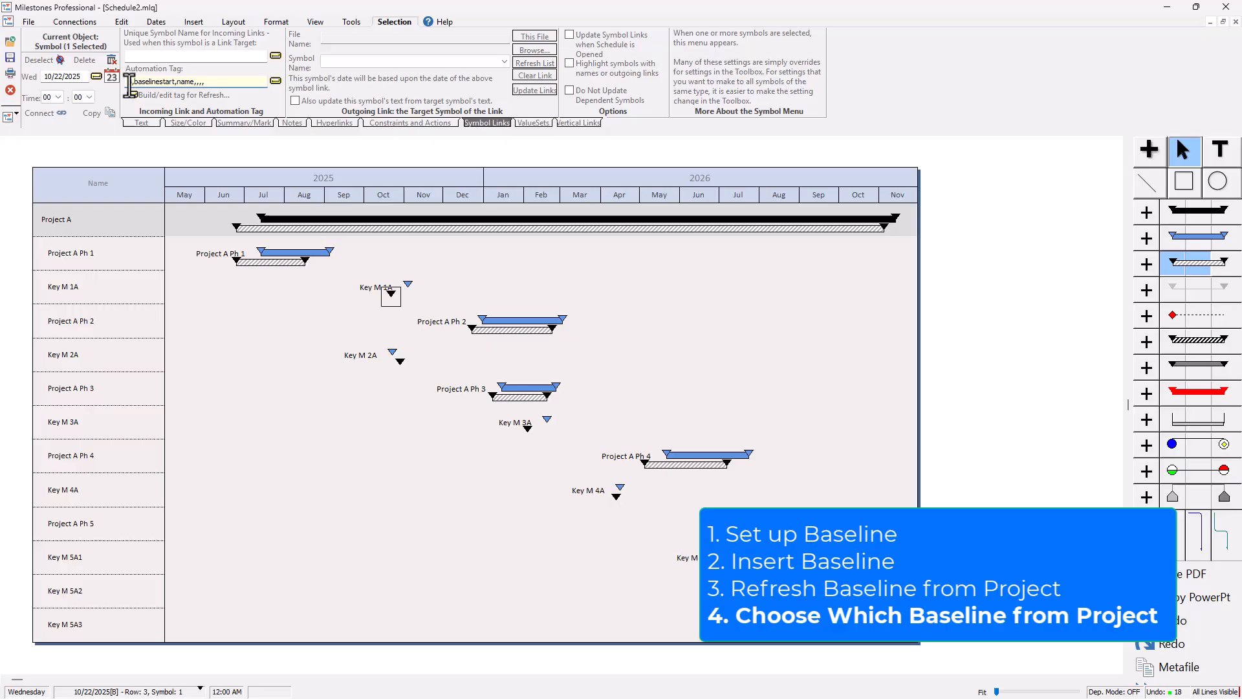
pyautogui.moveTo(128, 81); pyautogui.dragTo(176, 83)
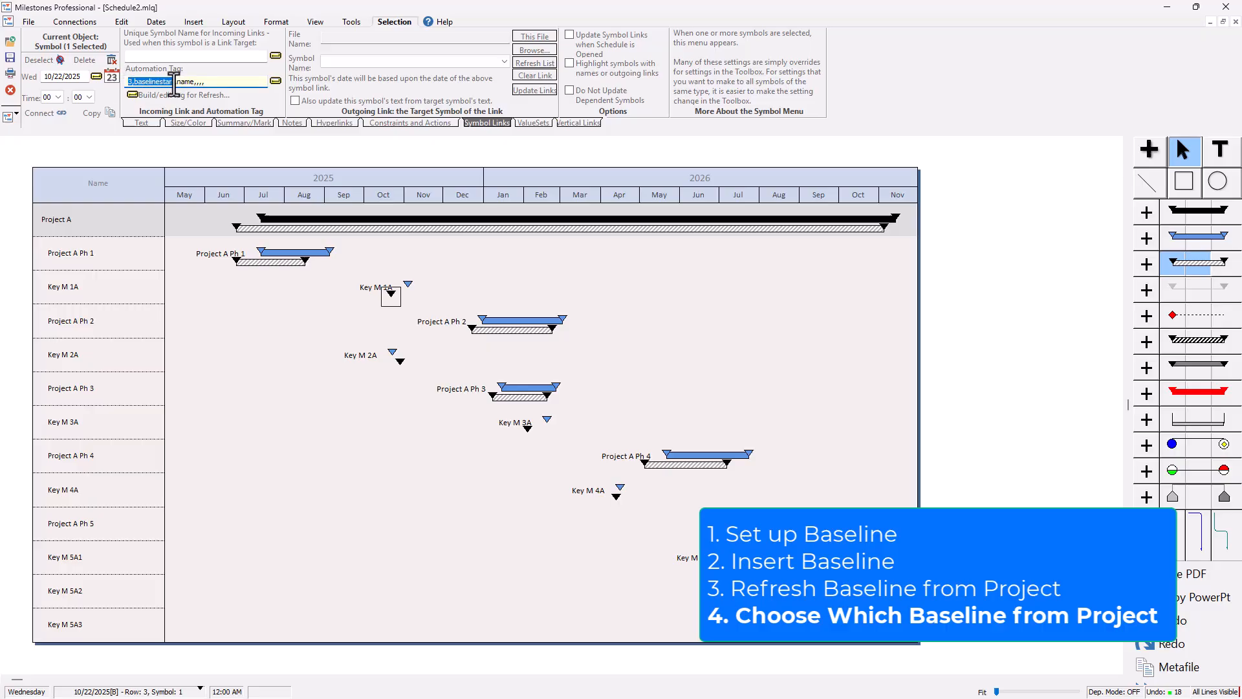
pyautogui.click(172, 82)
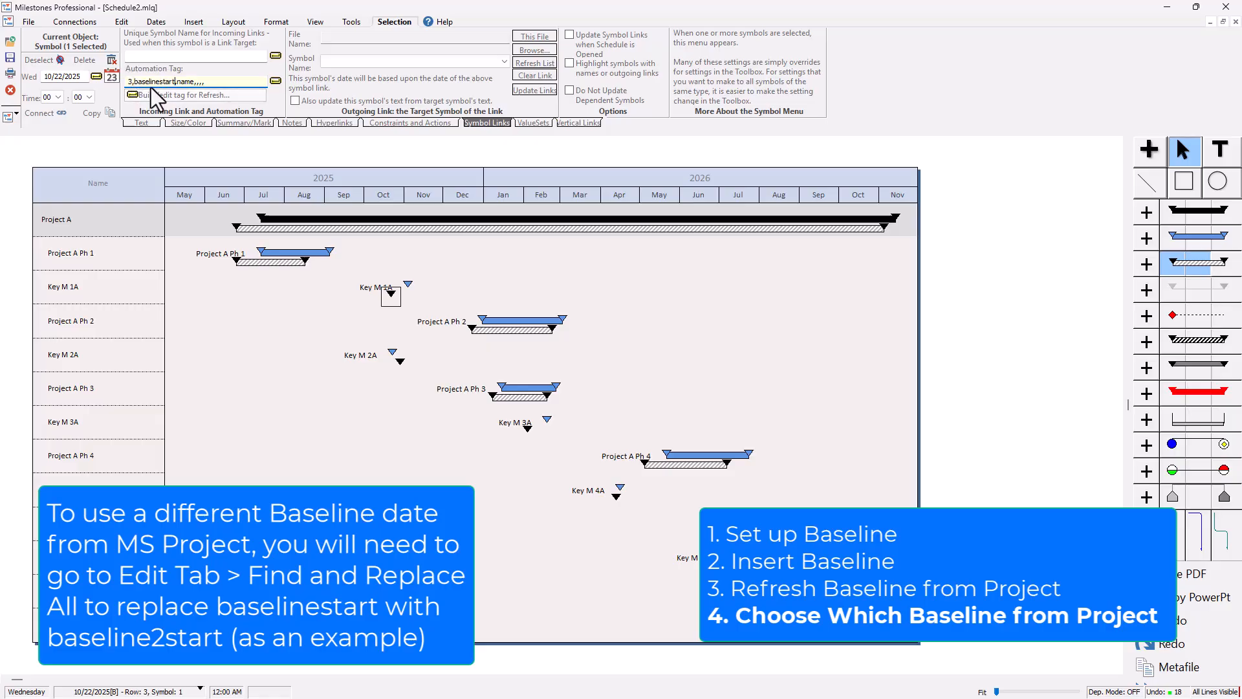
pyautogui.moveTo(134, 81); pyautogui.dragTo(175, 82)
pyautogui.hotkey('ctrl', 'c')
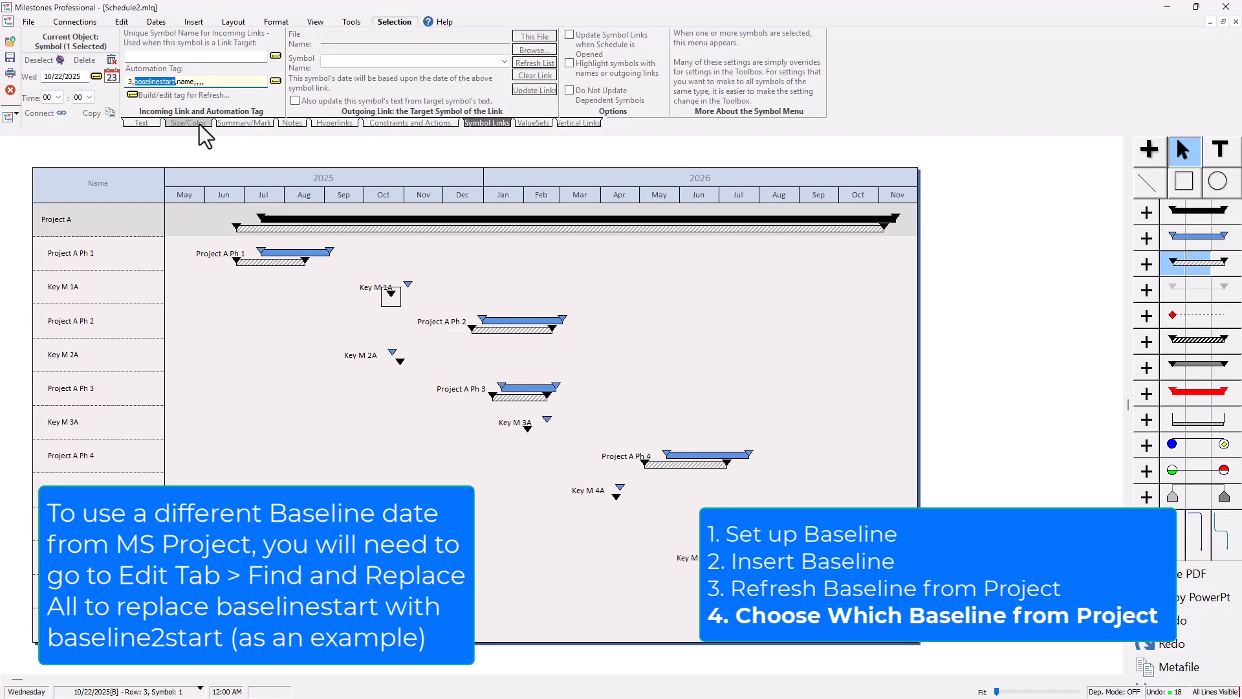
# Replace every baselinestart with baseline2start in the schedule's symbol tag text using Find/Replace All
pyautogui.click(126, 24)
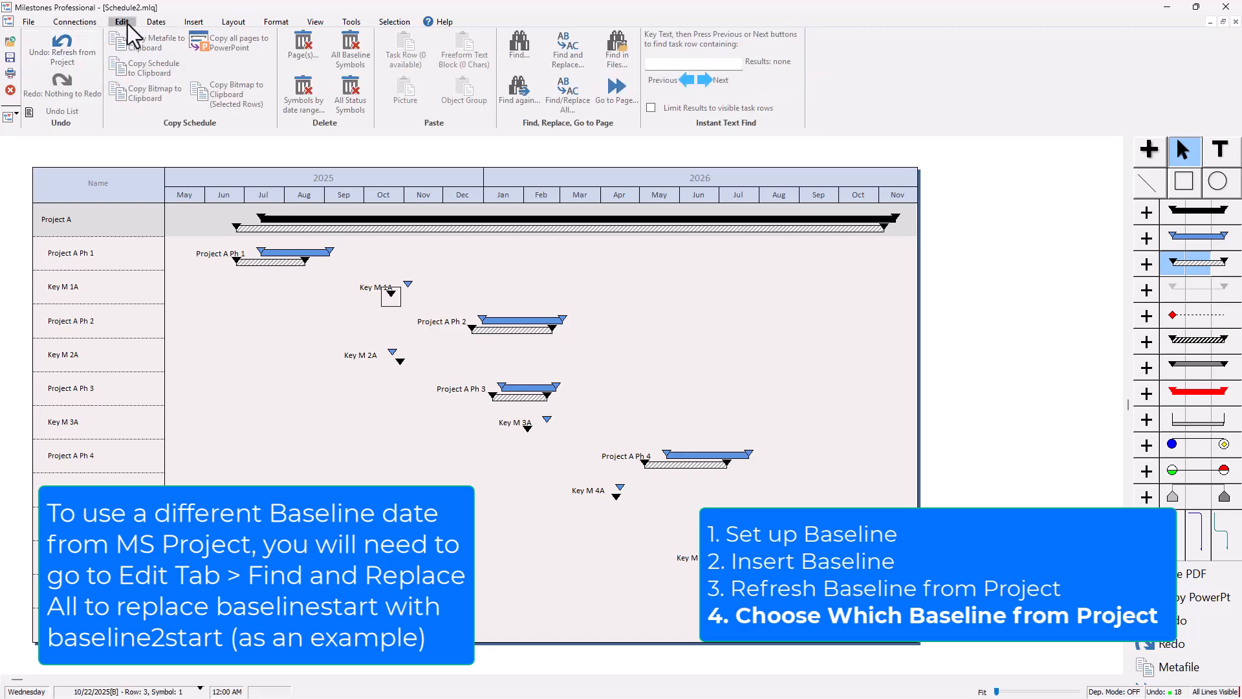
pyautogui.click(569, 97)
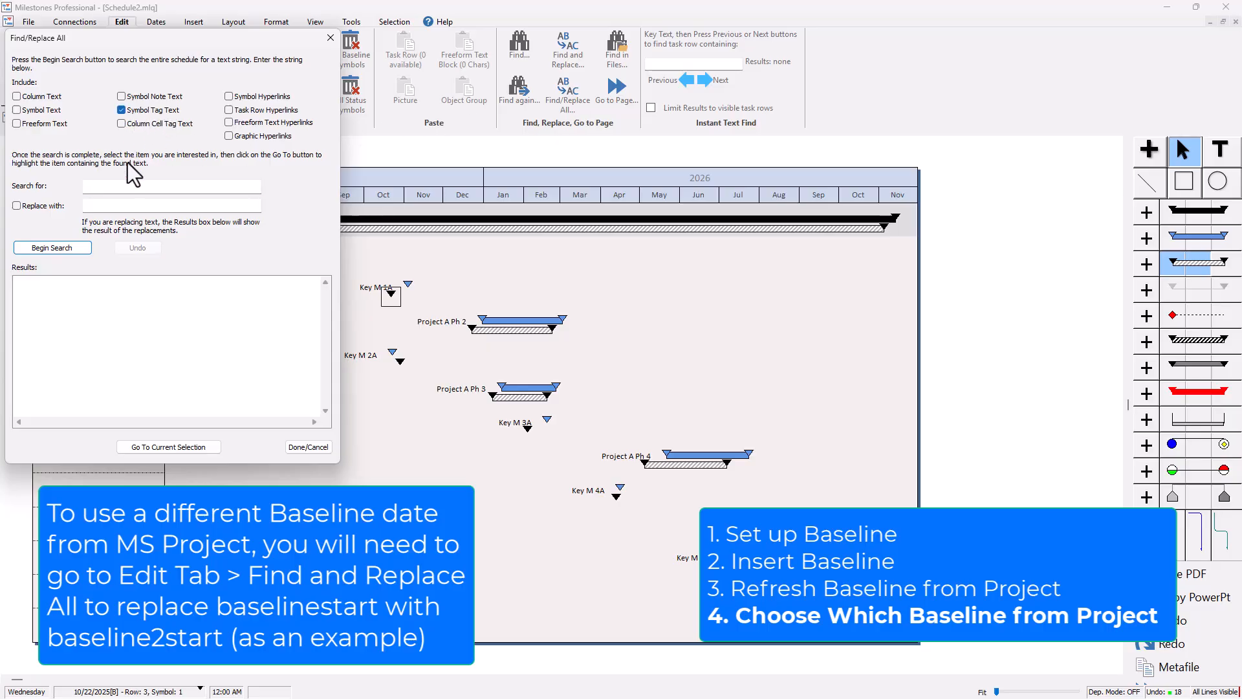
pyautogui.click(103, 187)
pyautogui.hotkey('ctrl', 'v')
pyautogui.click(100, 206)
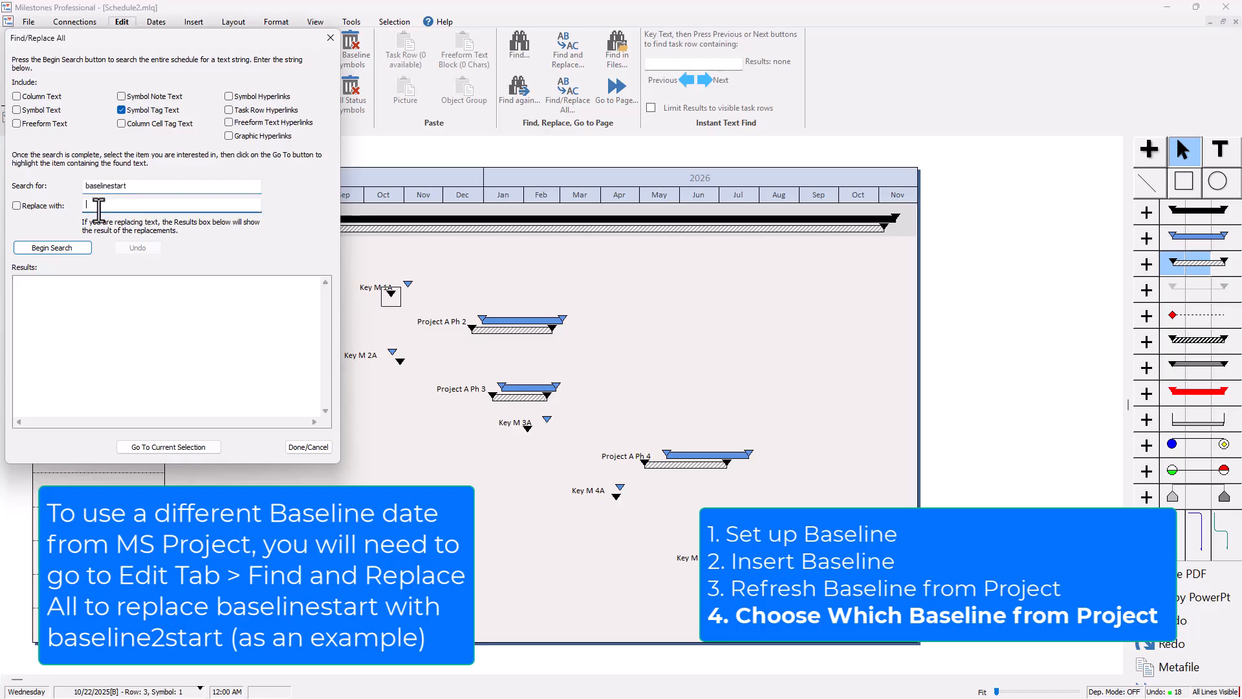
pyautogui.hotkey('ctrl', 'v')
pyautogui.click(16, 206)
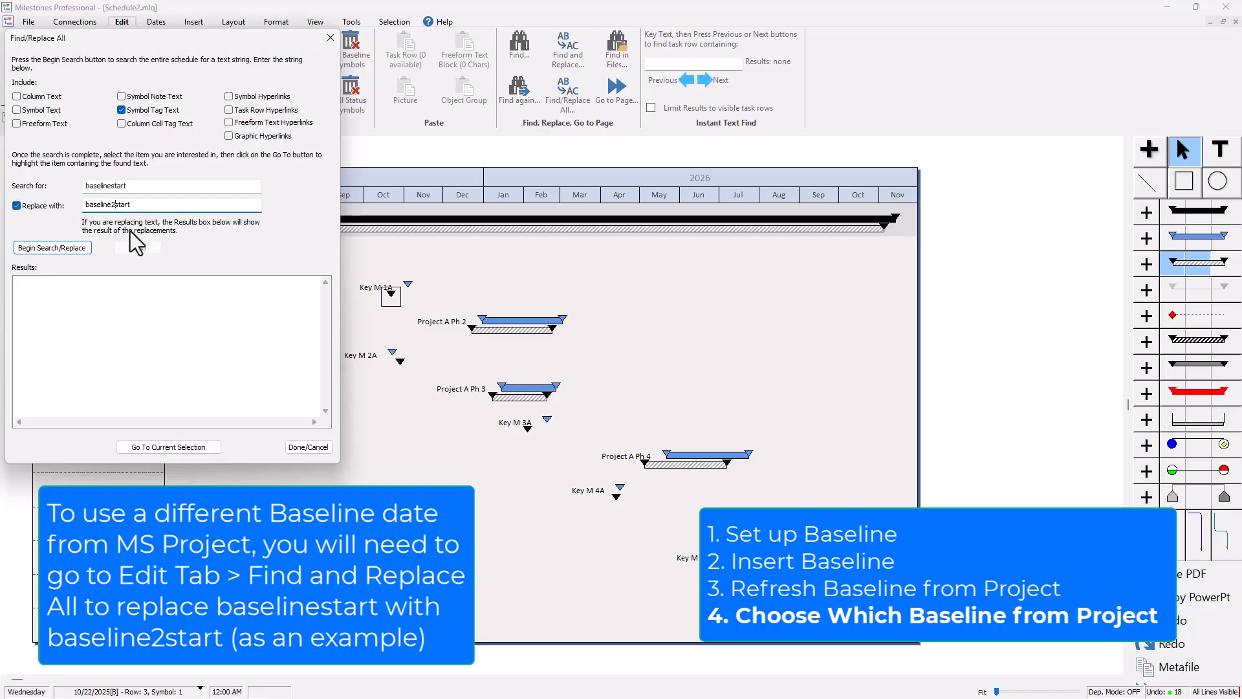
pyautogui.write('2')
pyautogui.click(46, 249)
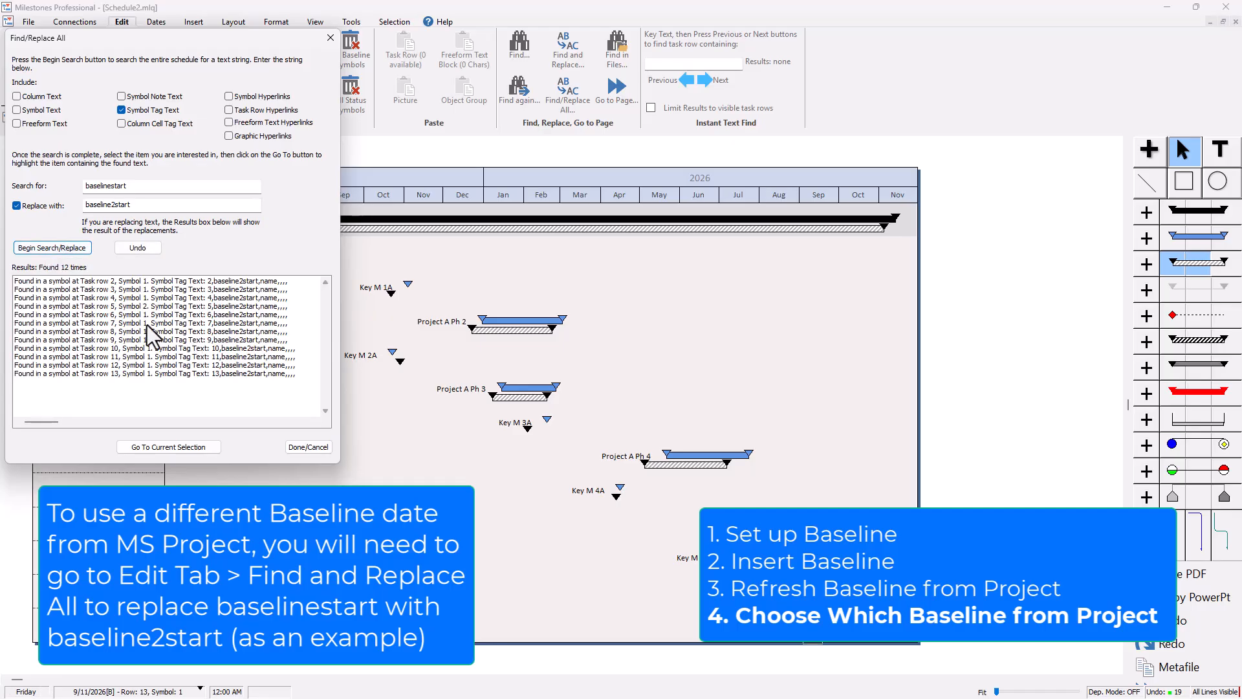
# Replace every baselinefinish with baseline2finish in the symbol tag text and close Find/Replace All
pyautogui.click(113, 188)
pyautogui.moveTo(111, 187); pyautogui.dragTo(139, 186)
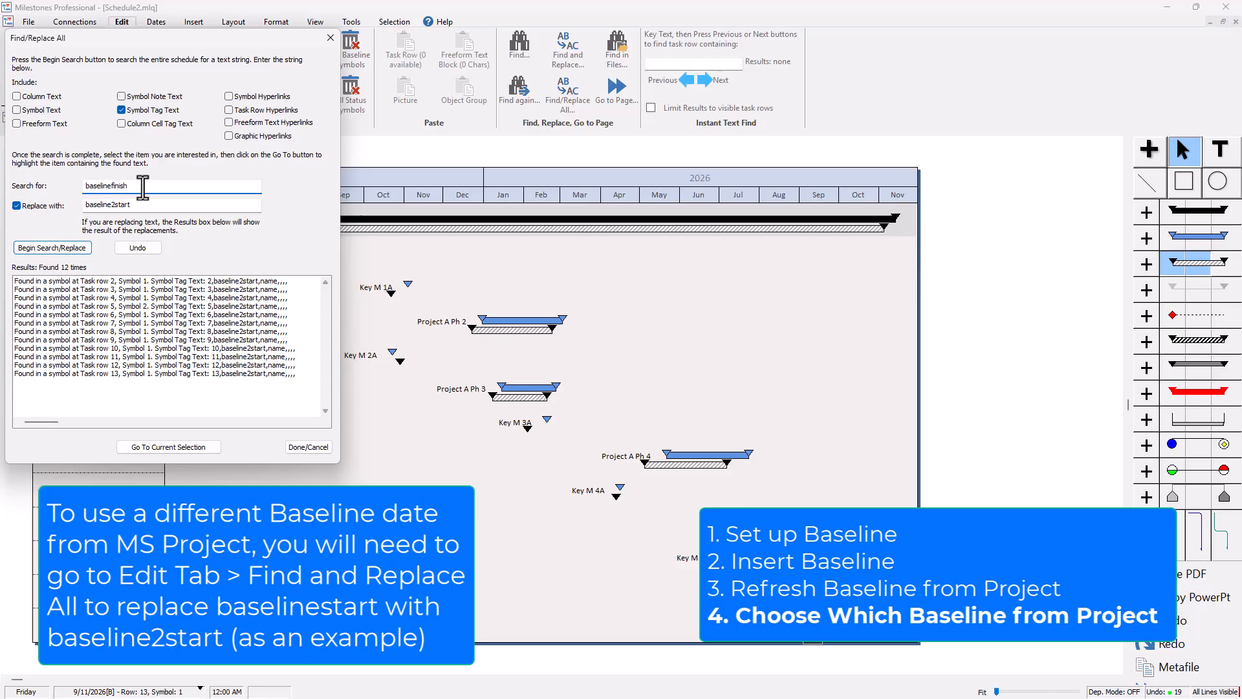
pyautogui.click(161, 204)
pyautogui.click(80, 249)
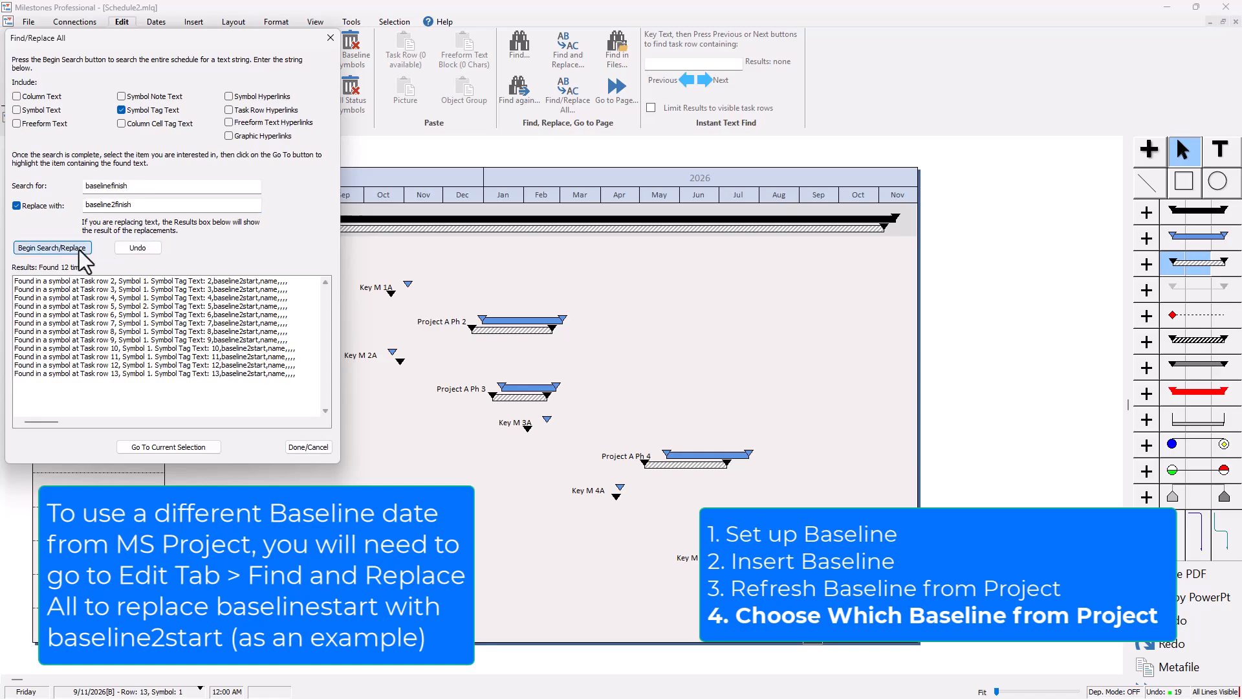
pyautogui.click(306, 449)
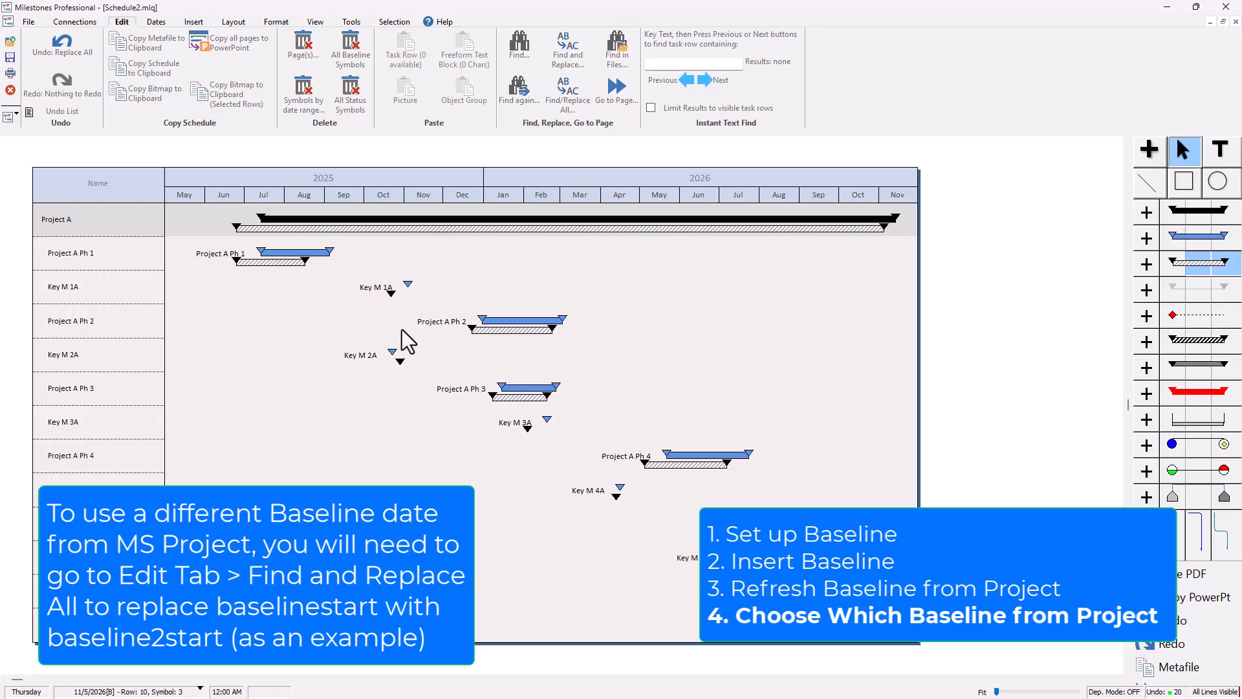
# Check the baseline field in the automation tag of Key M 1A's baseline symbol
pyautogui.click(390, 295)
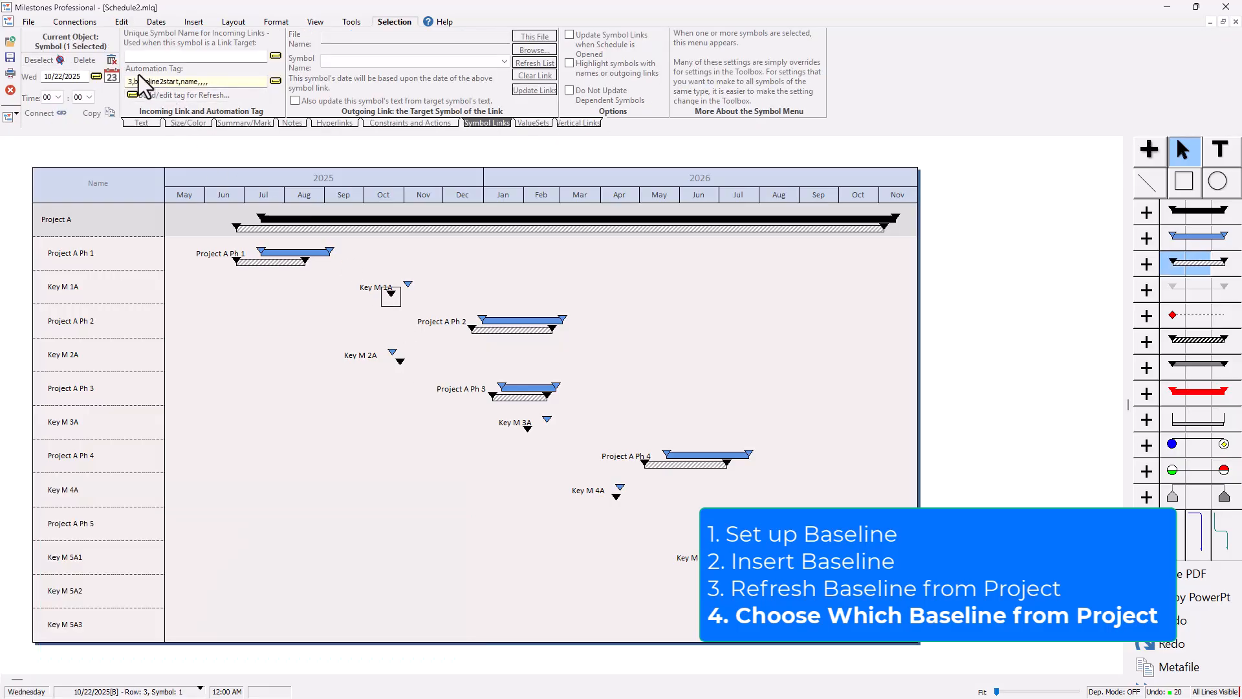
pyautogui.moveTo(128, 82)
pyautogui.mouseDown()
pyautogui.moveTo(178, 81)
pyautogui.moveTo(134, 82)
pyautogui.mouseUp()
pyautogui.click(177, 81)
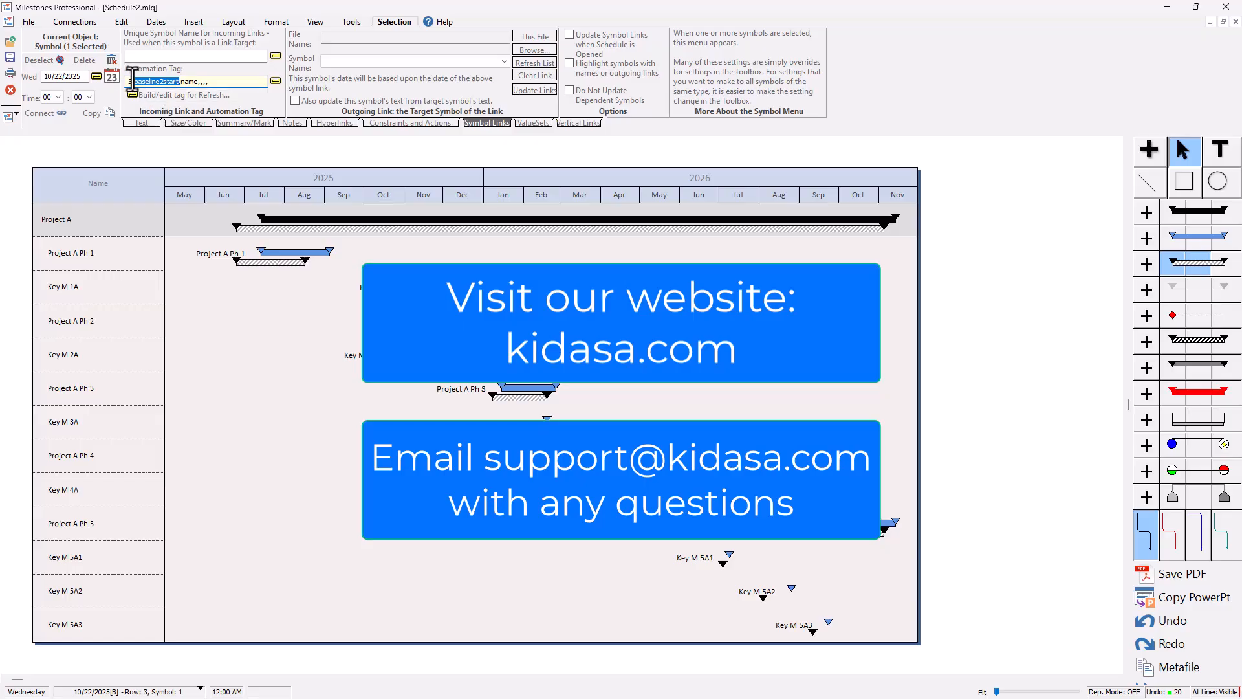
pyautogui.click(133, 81)
pyautogui.moveTo(134, 81); pyautogui.dragTo(176, 82)
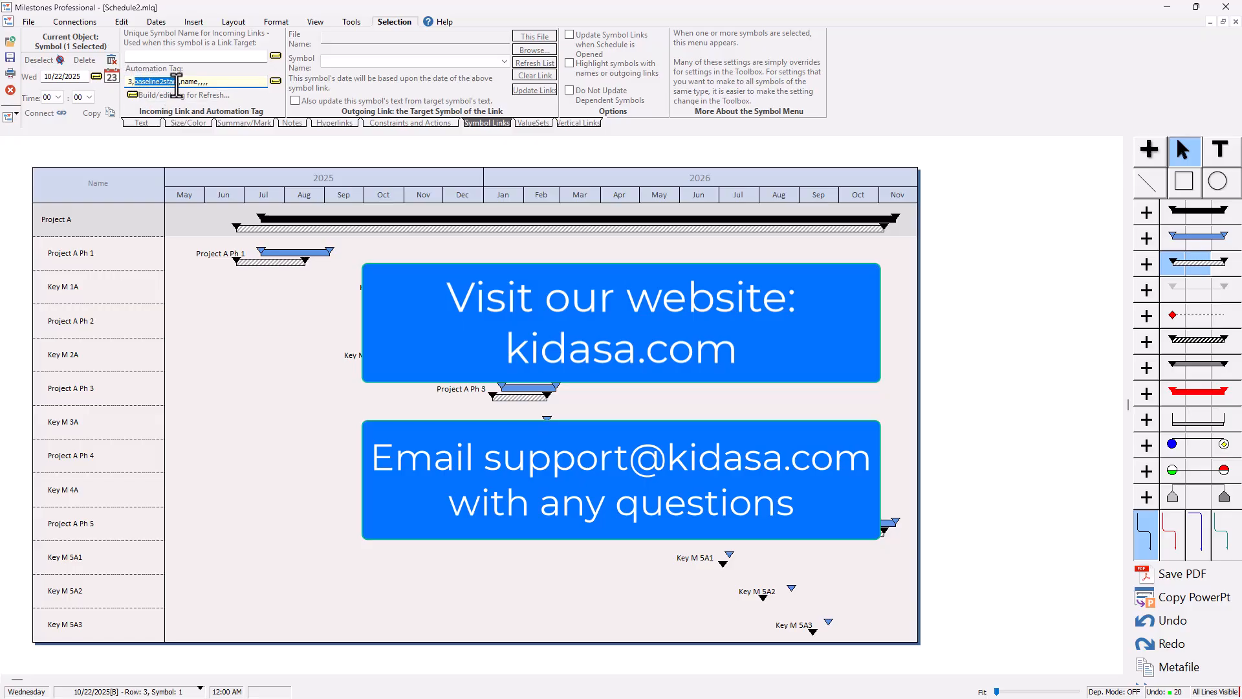